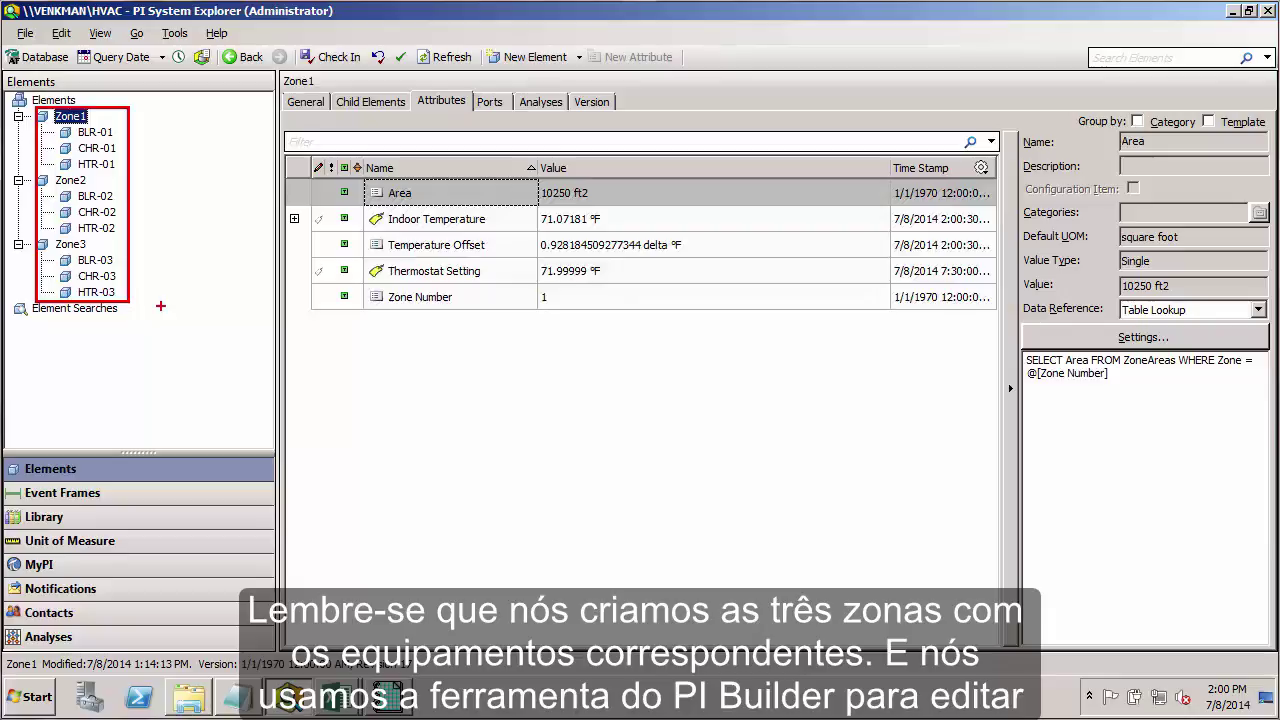
Inspect the PI point tag reference of the Power attribute on the CHR-01 element under Zone1, focusing on the J120 portion
{"action": "key", "text": "Escape"}
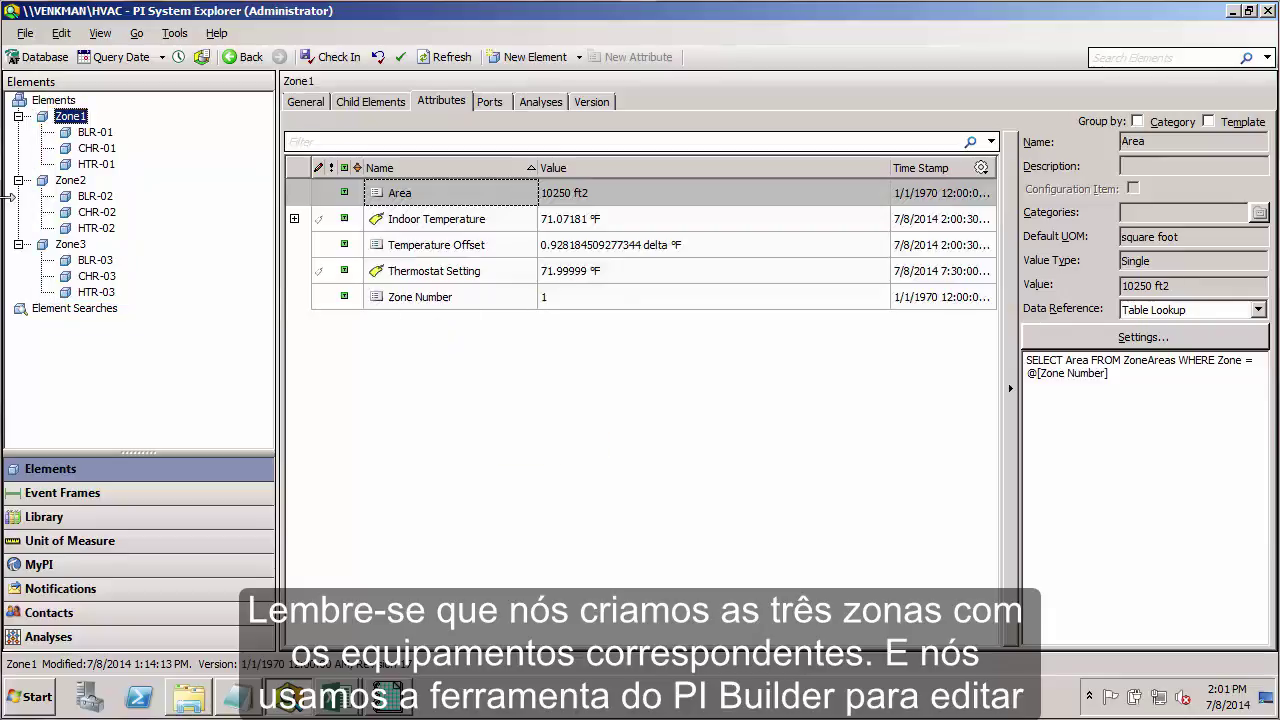
{"action": "left_click", "coordinate": [98, 148]}
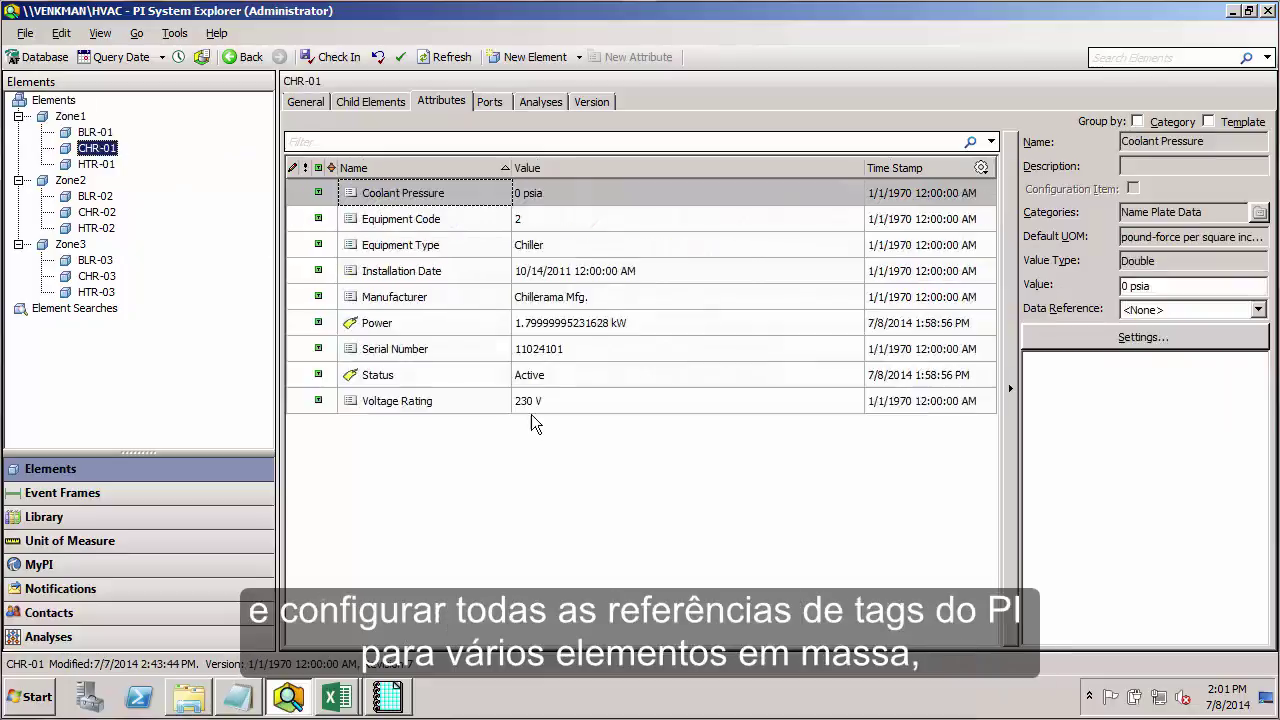
{"action": "left_click", "coordinate": [573, 326]}
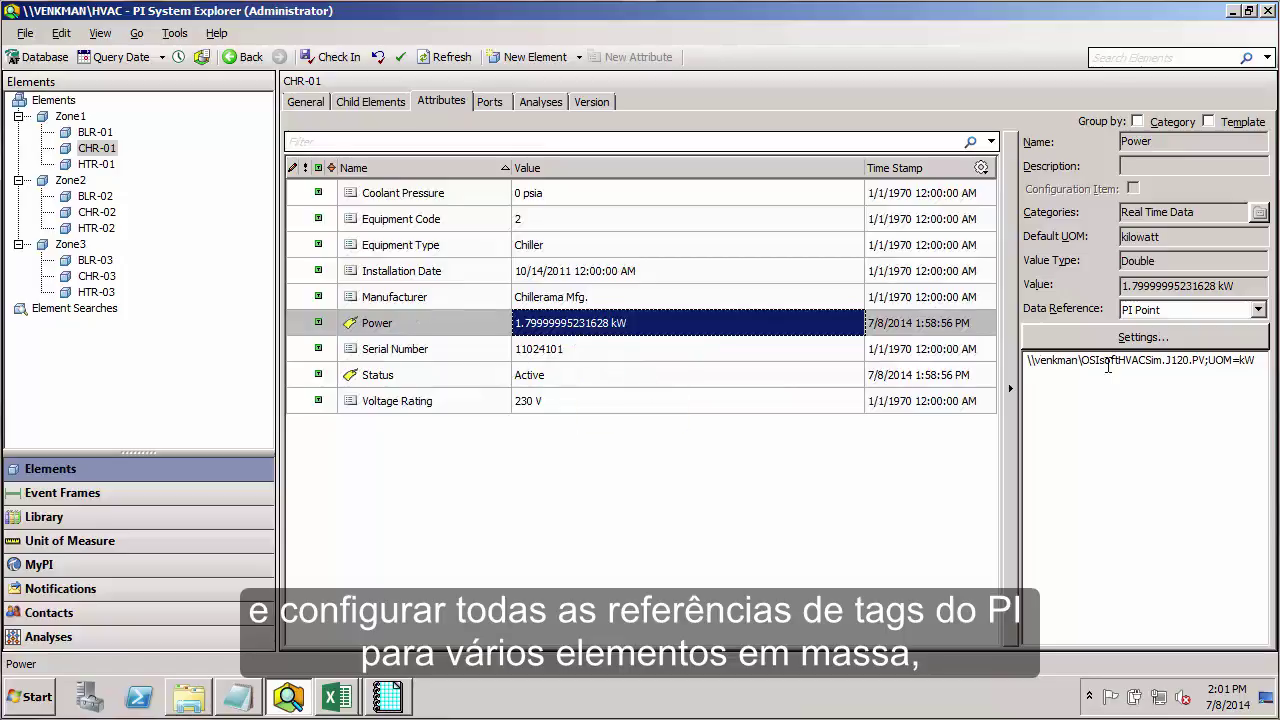
{"action": "left_click", "coordinate": [1166, 360]}
{"action": "left_click_drag", "start_coordinate": [1166, 360], "coordinate": [1194, 360]}
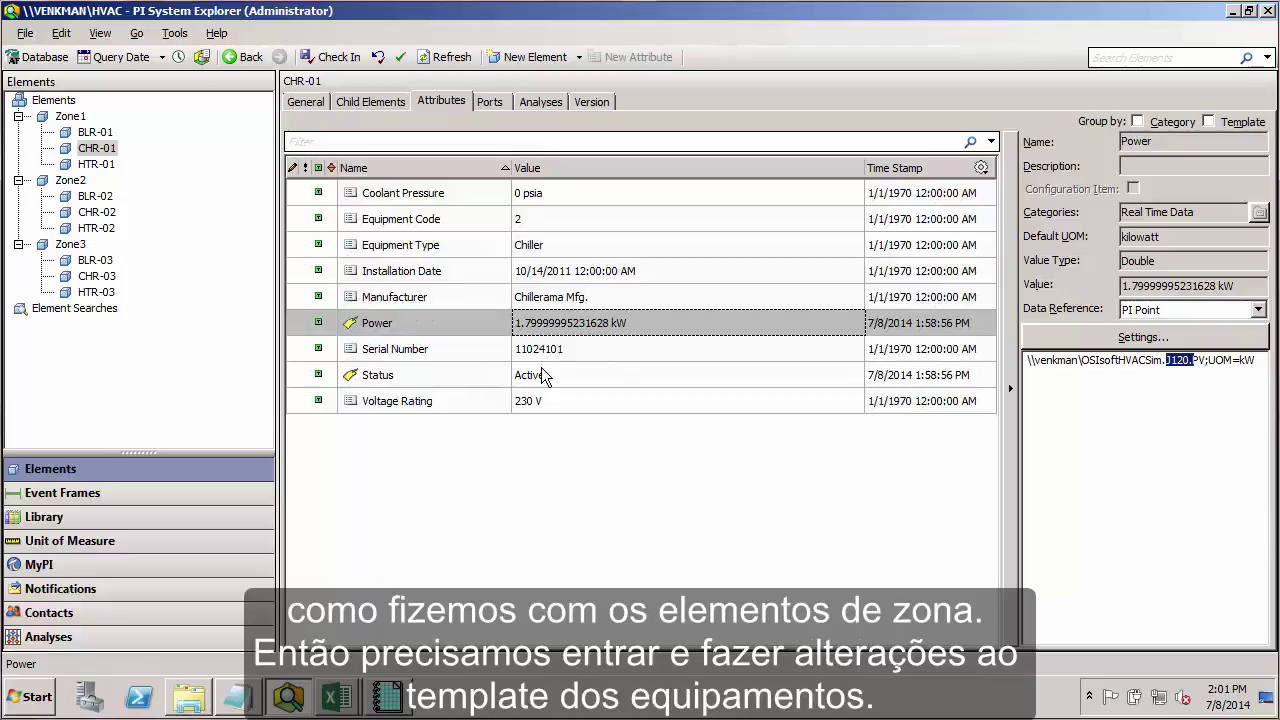
Review the substitution parameter in the tag reference of ZoneTemplate's Indoor Temperature attribute in the Library
{"action": "left_click", "coordinate": [90, 516]}
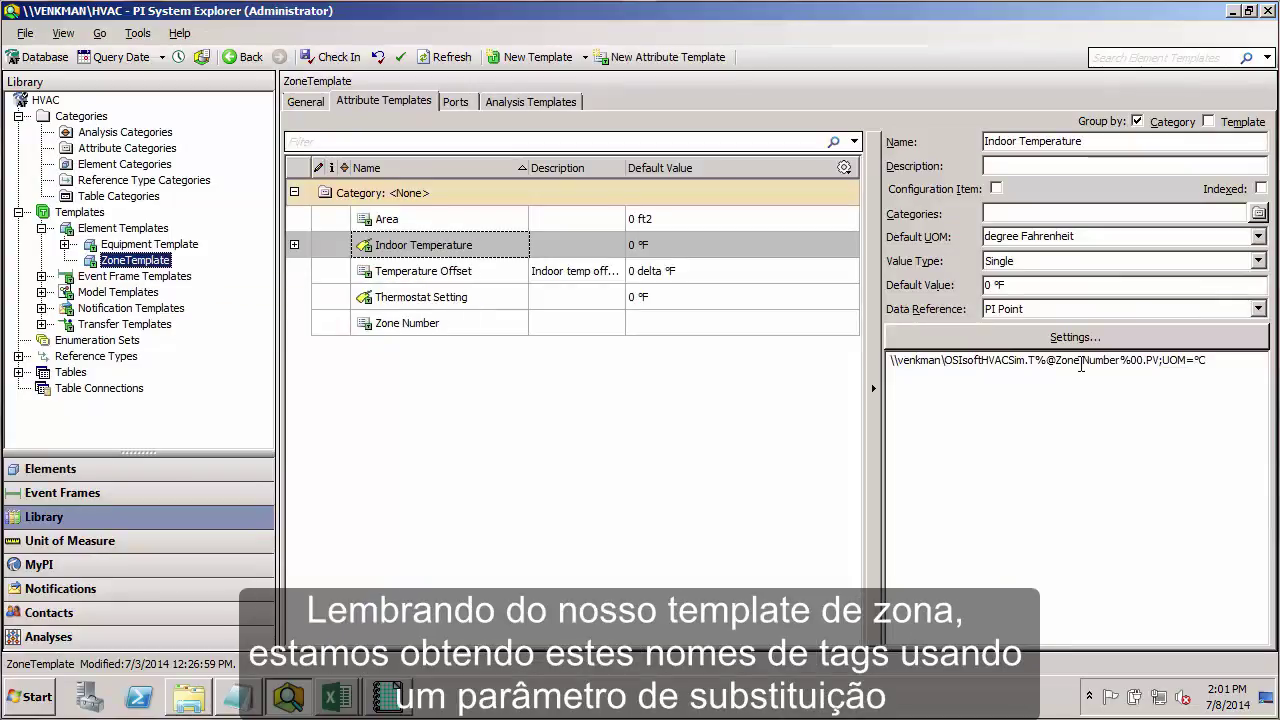
{"action": "mouse_move", "coordinate": [1072, 360]}
{"action": "left_click_drag", "start_coordinate": [1029, 360], "coordinate": [1133, 360]}
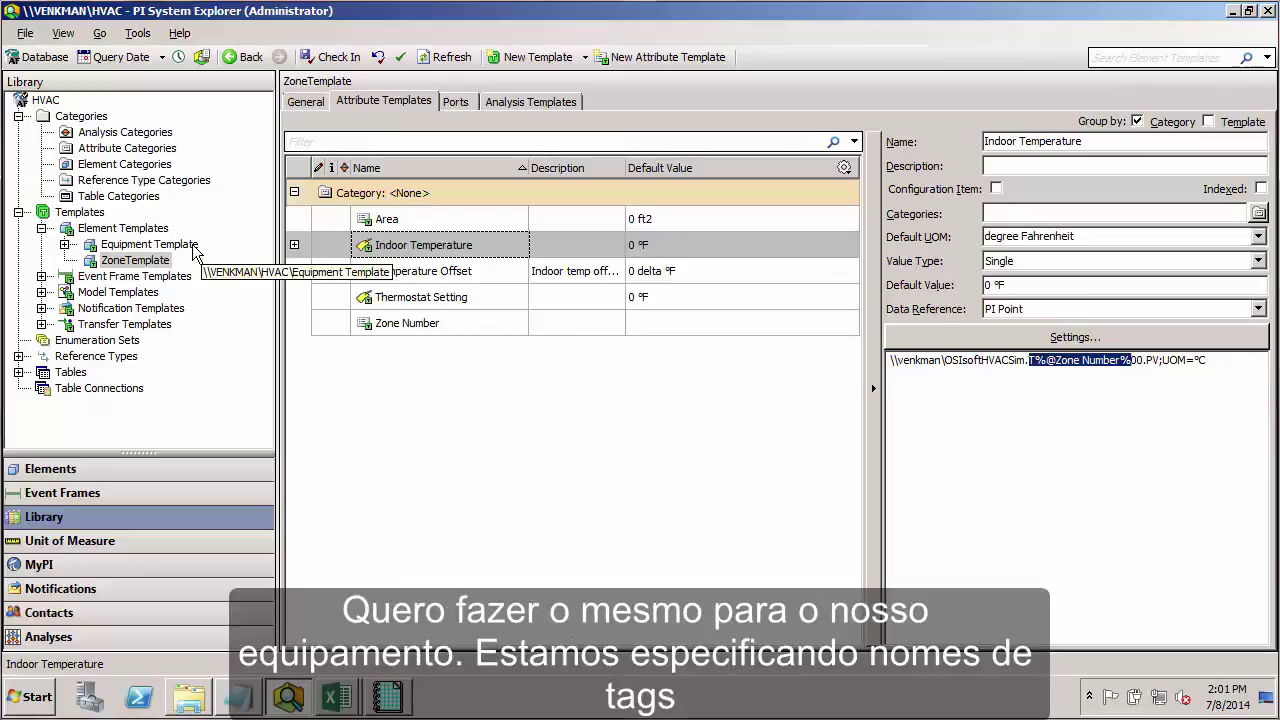
Examine the Equipment Template's Power tag reference, its second digit, and the Equipment Code attribute's table lookup
{"action": "left_click", "coordinate": [149, 244]}
{"action": "left_click", "coordinate": [422, 400]}
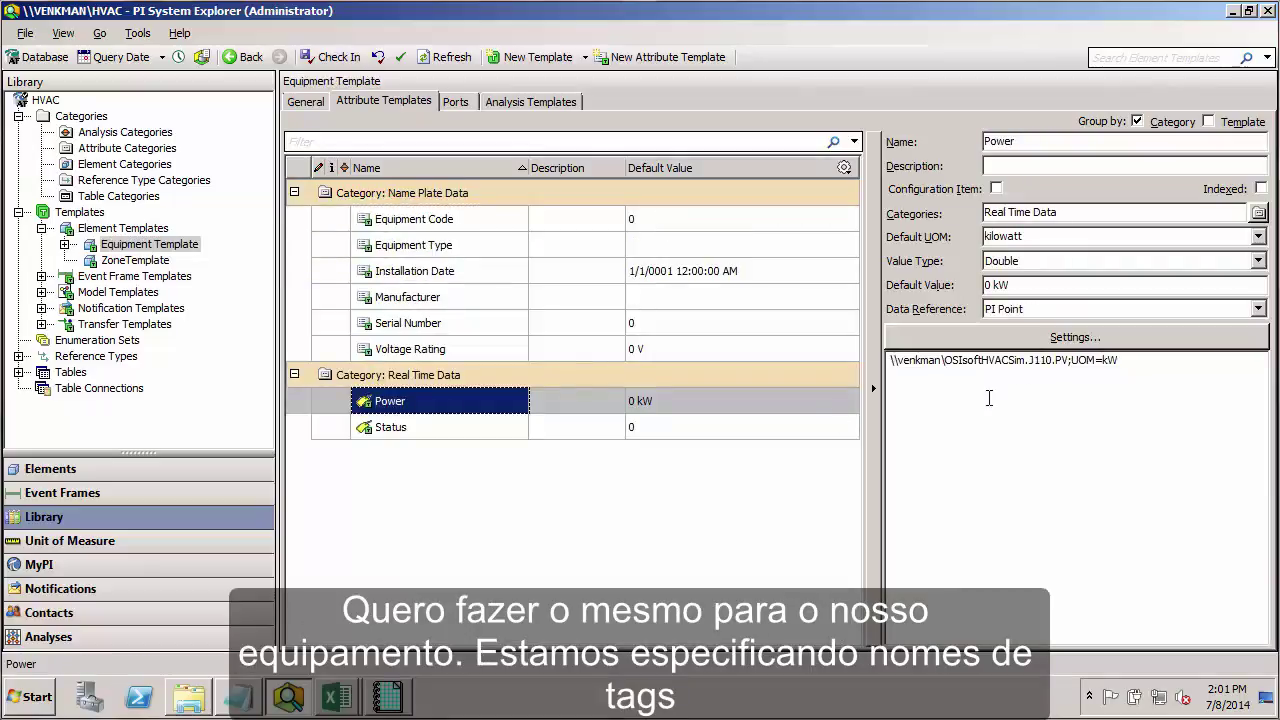
{"action": "mouse_move", "coordinate": [1045, 360]}
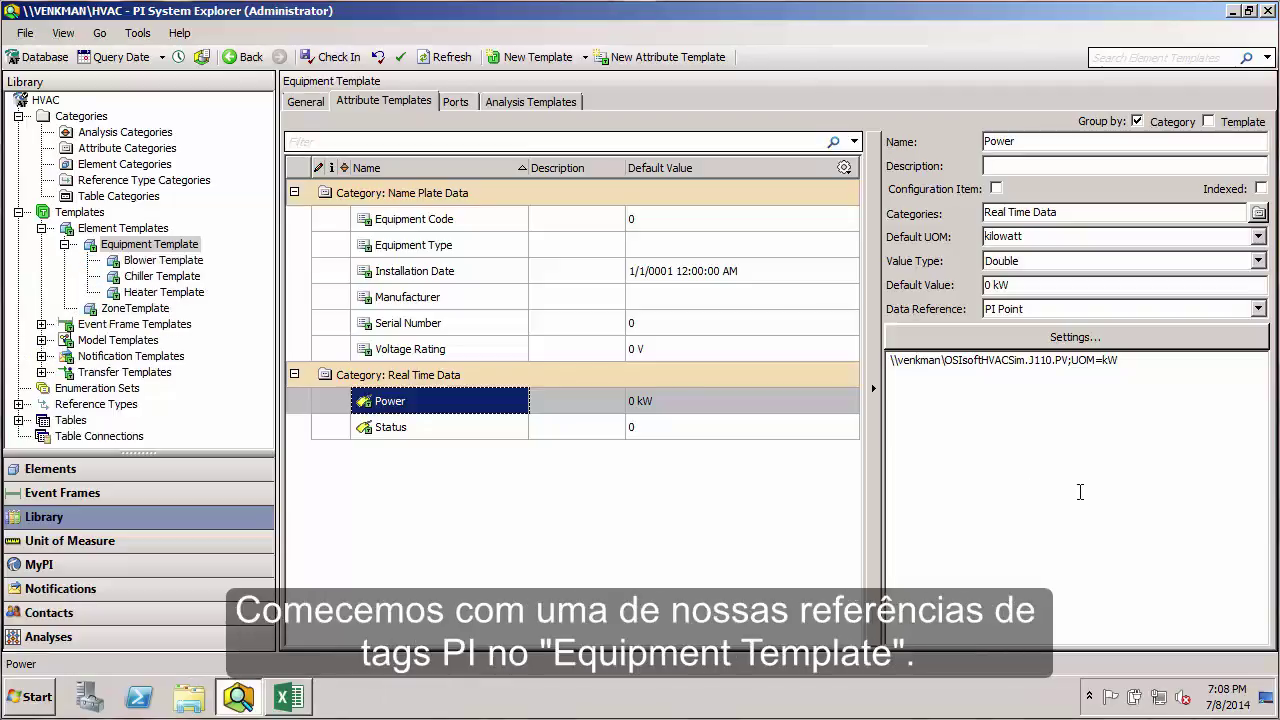
{"action": "left_click", "coordinate": [196, 249]}
{"action": "left_click", "coordinate": [471, 404]}
{"action": "left_click", "coordinate": [471, 404]}
{"action": "left_click_drag", "start_coordinate": [1033, 360], "coordinate": [1047, 362]}
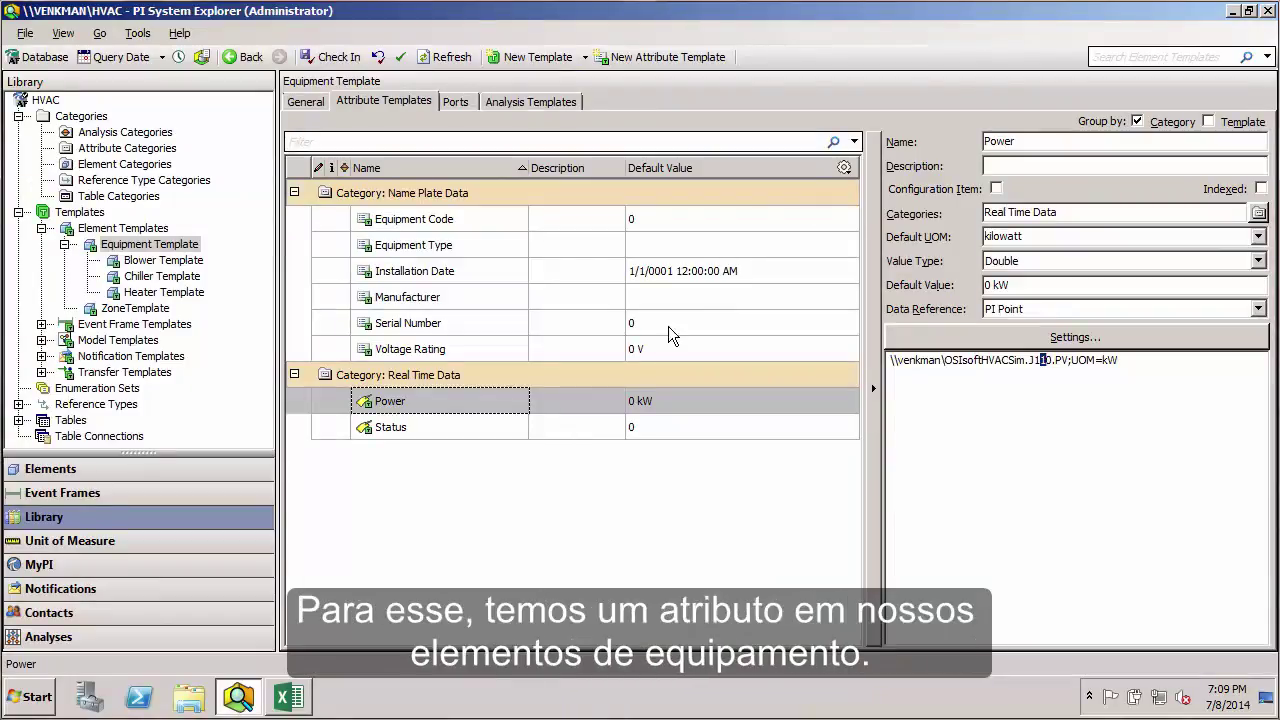
{"action": "left_click", "coordinate": [455, 220]}
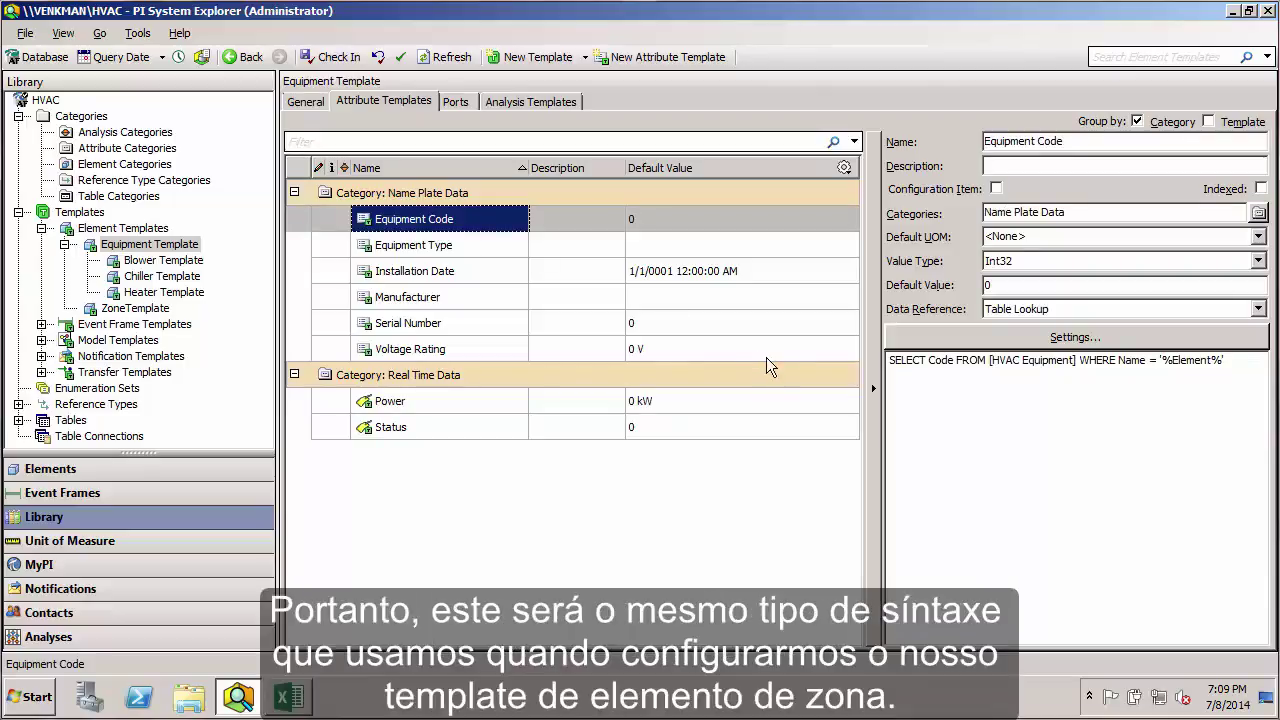
{"action": "left_click", "coordinate": [487, 403]}
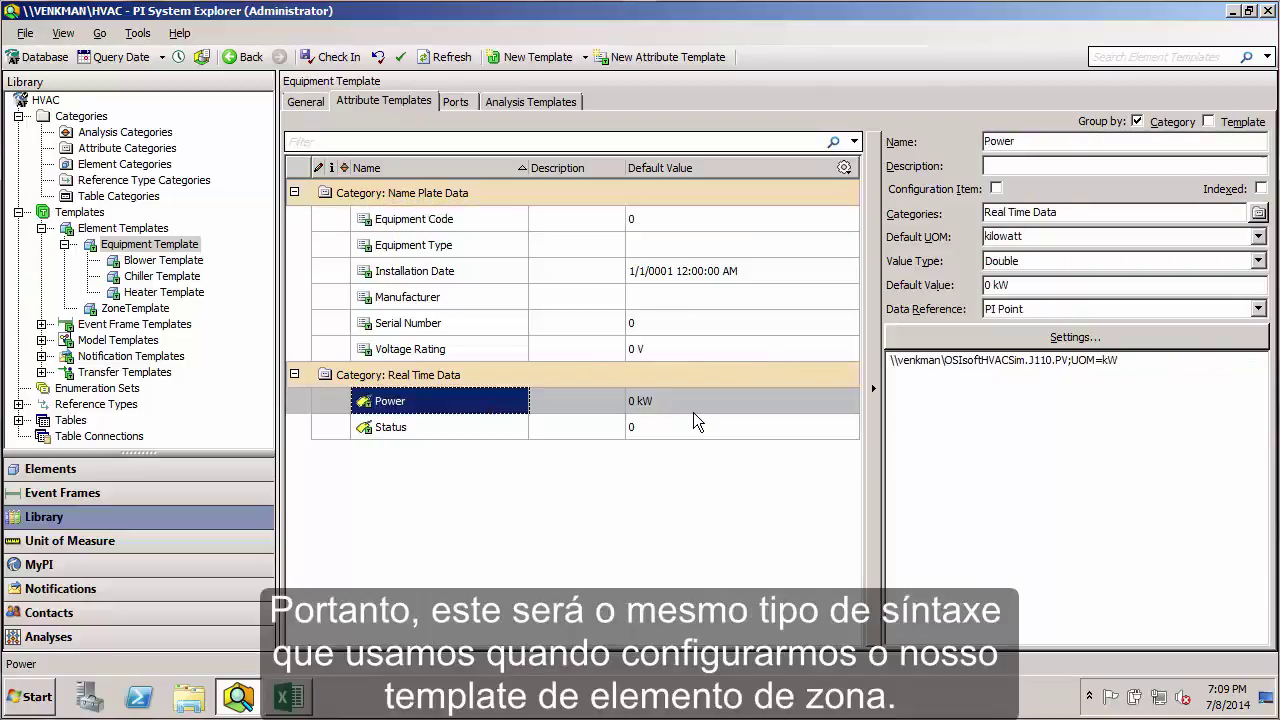
{"action": "left_click", "coordinate": [262, 306]}
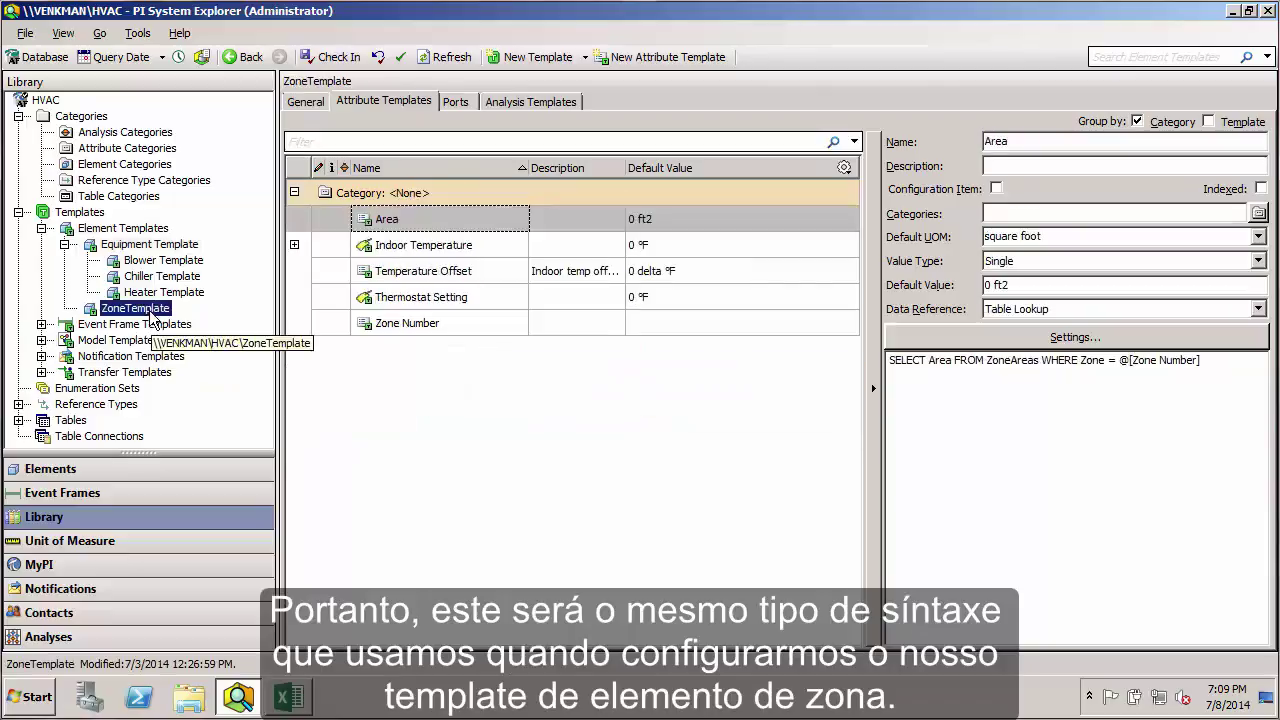
{"action": "left_click", "coordinate": [466, 246]}
{"action": "mouse_move", "coordinate": [1036, 362]}
{"action": "left_click_drag", "start_coordinate": [1035, 360], "coordinate": [1121, 360]}
{"action": "left_click", "coordinate": [1124, 360]}
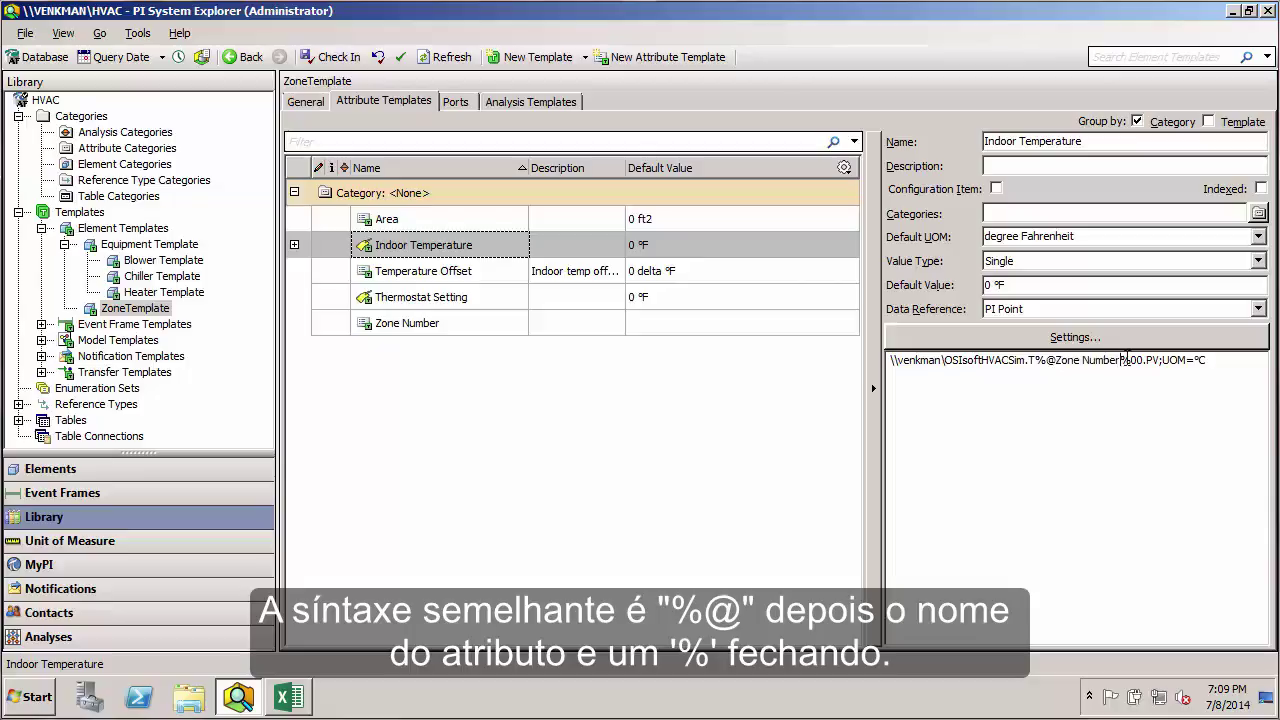
{"action": "left_click", "coordinate": [150, 244]}
{"action": "left_click", "coordinate": [560, 401]}
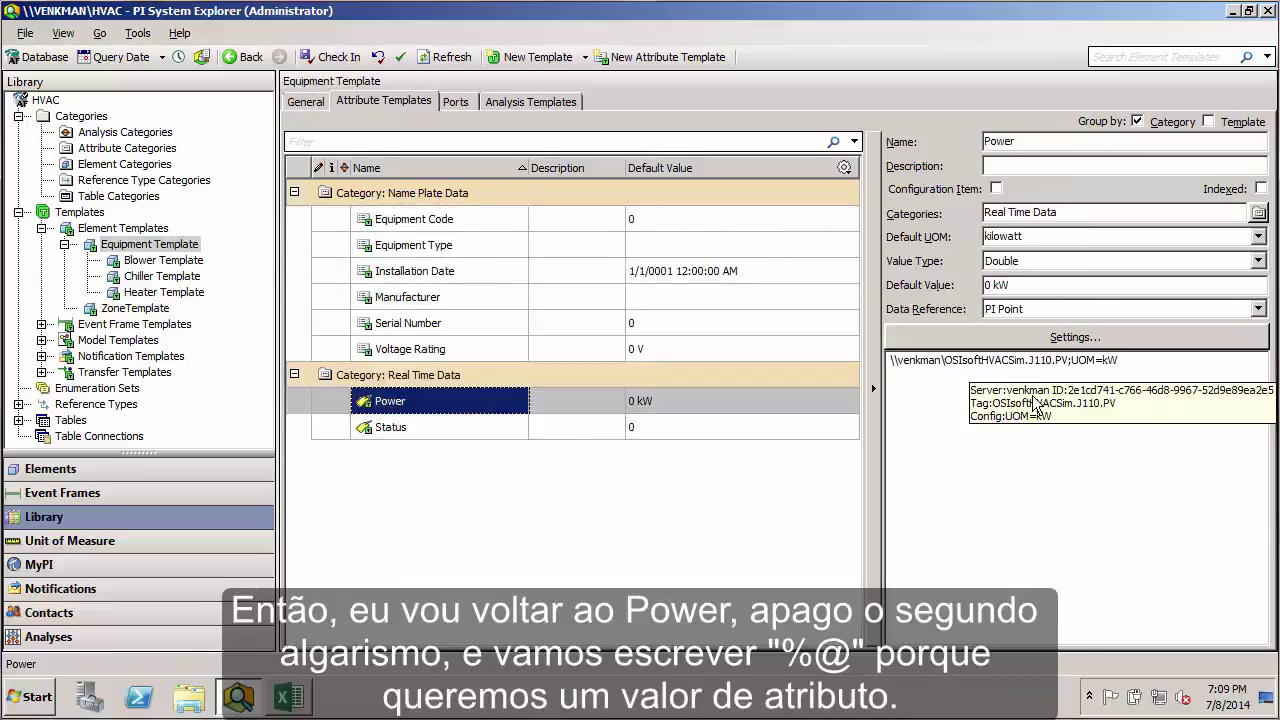
{"action": "left_click", "coordinate": [1043, 362]}
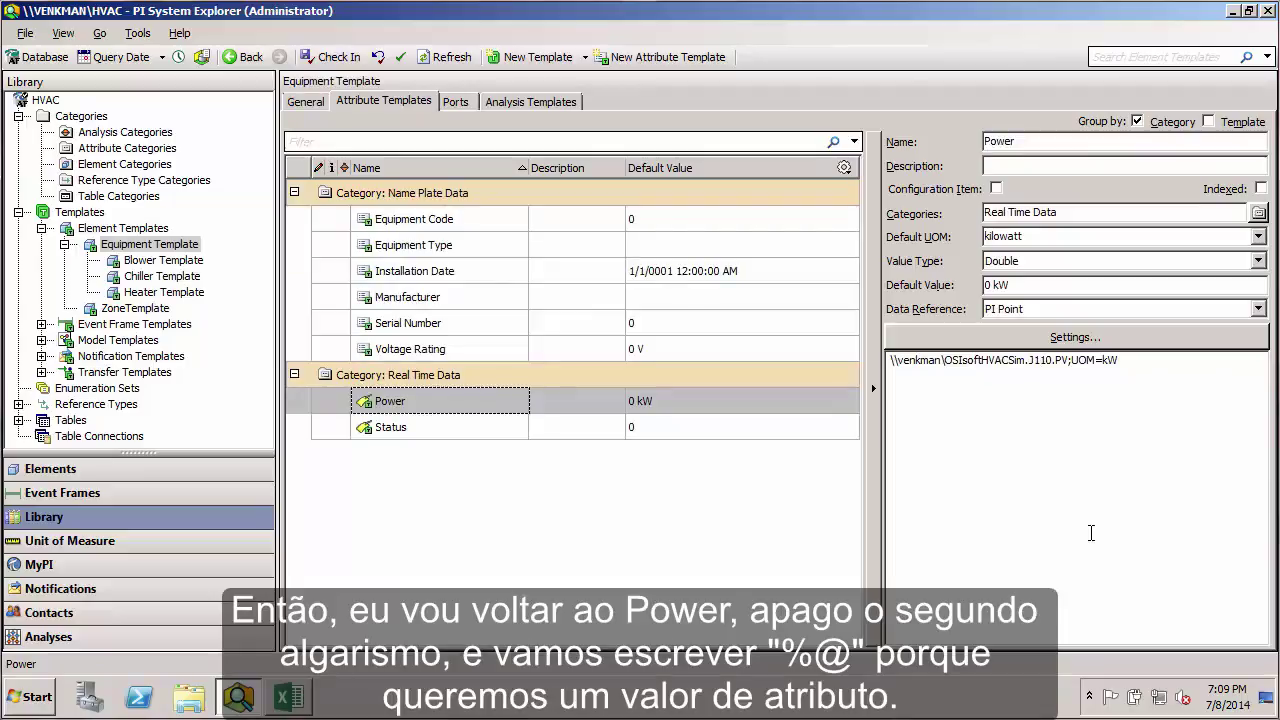
{"action": "key", "text": "BackSpace"}
{"action": "type", "text": "%@"}
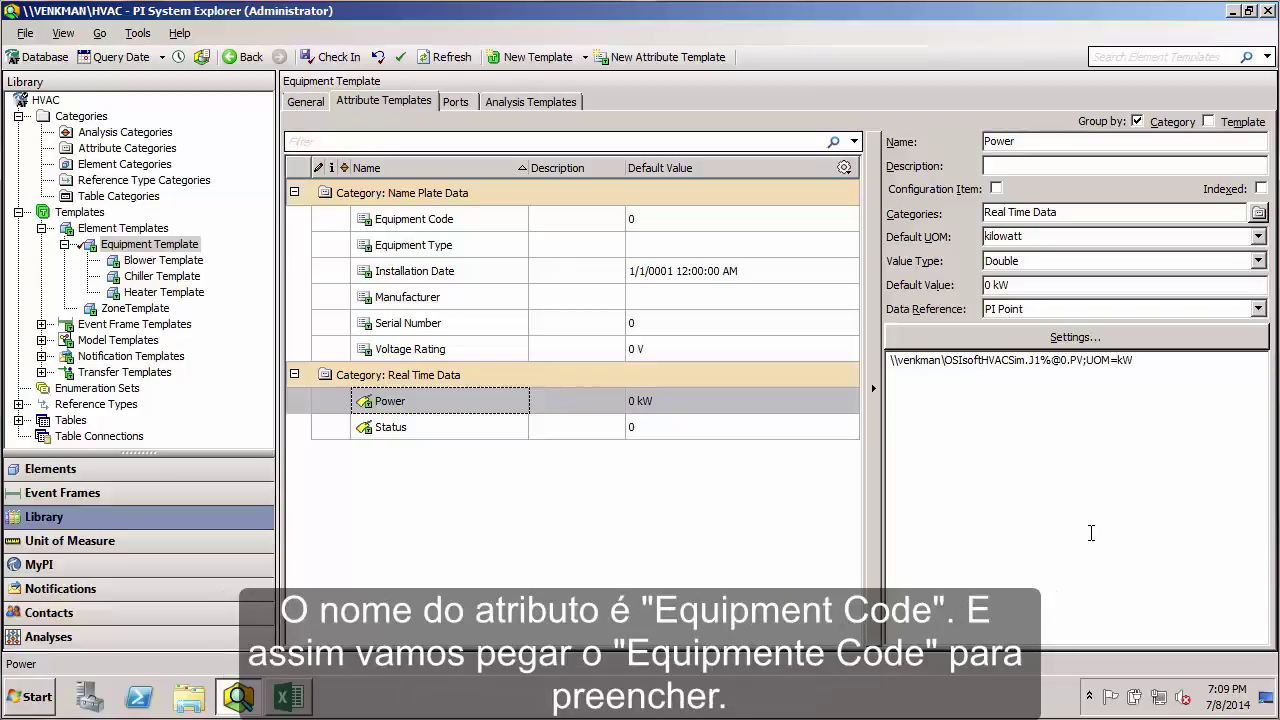
{"action": "type", "text": "Equipment Code%"}
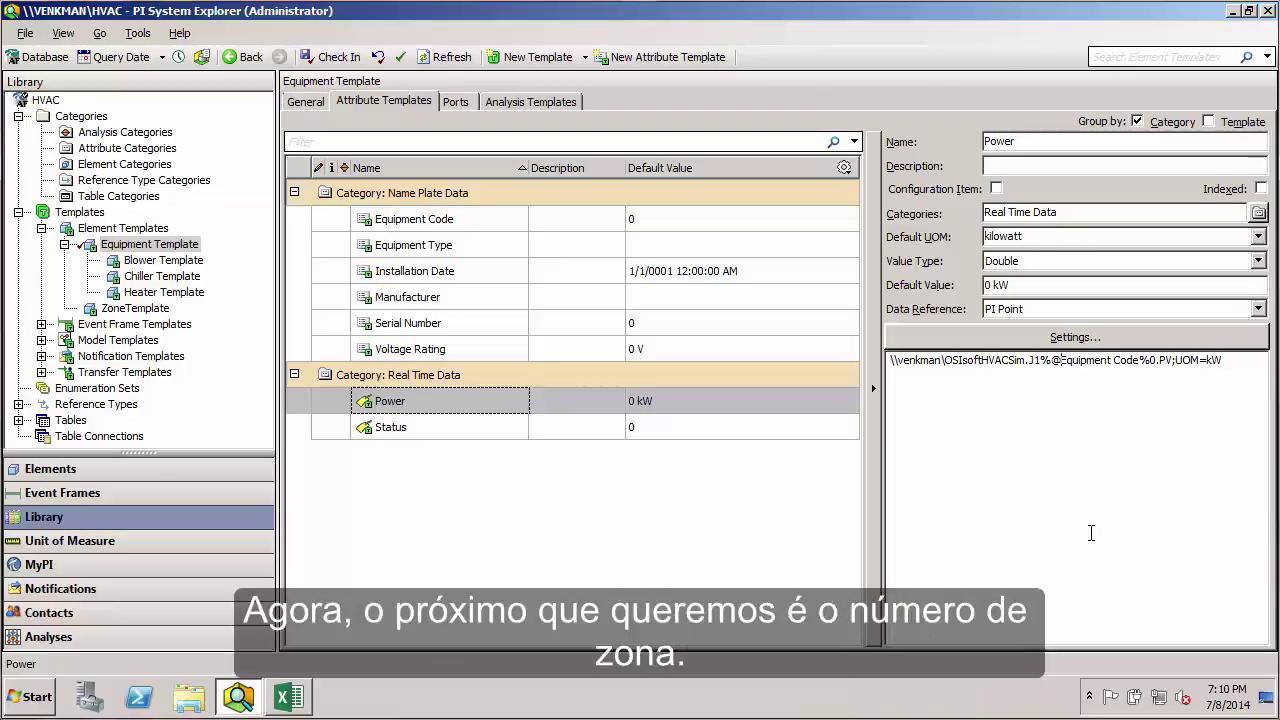
{"action": "key", "text": "shift+Left"}
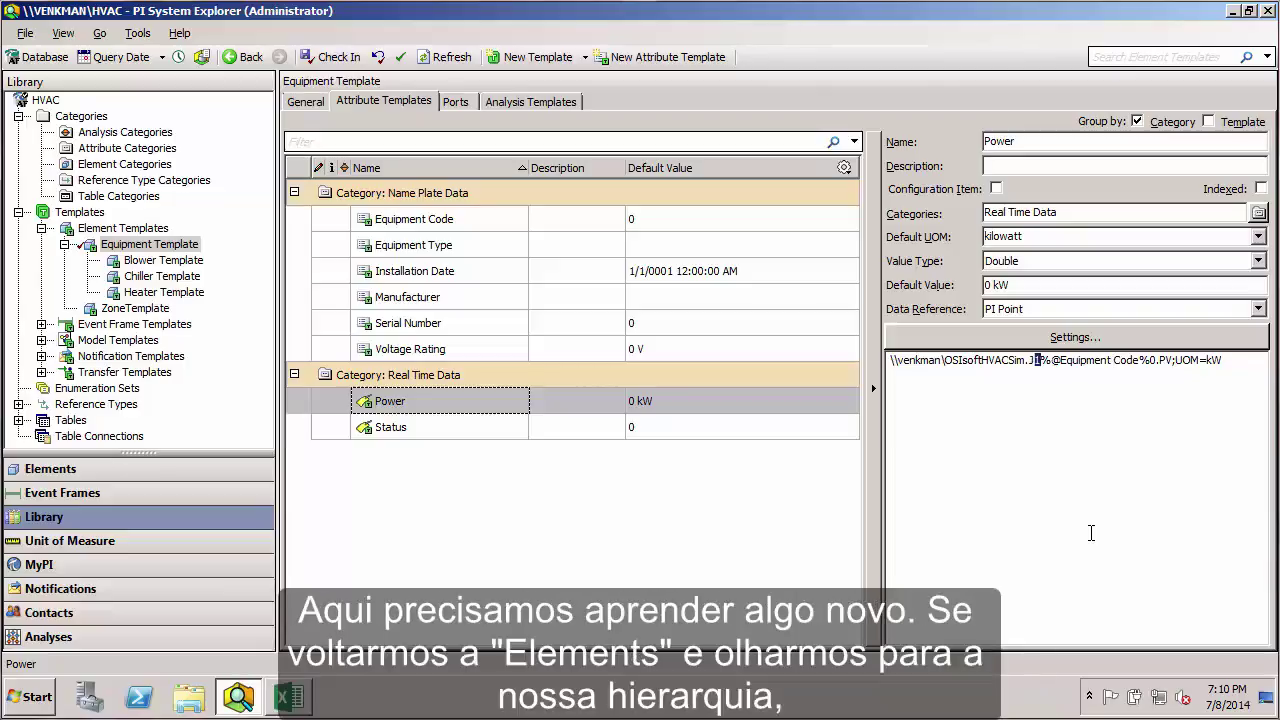
Compare the attributes of BLR-01 with those of its parent Zone1 and inspect Zone1's Zone Number attribute
{"action": "left_click", "coordinate": [135, 471]}
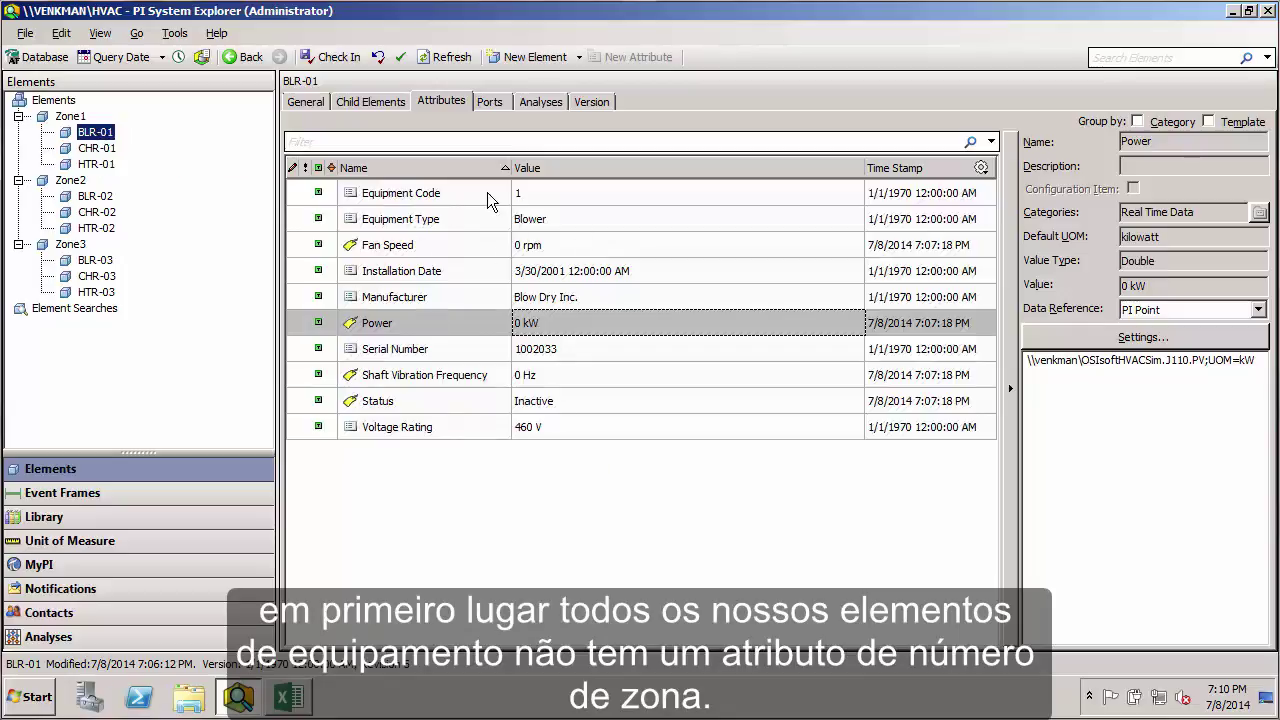
{"action": "left_click", "coordinate": [71, 117]}
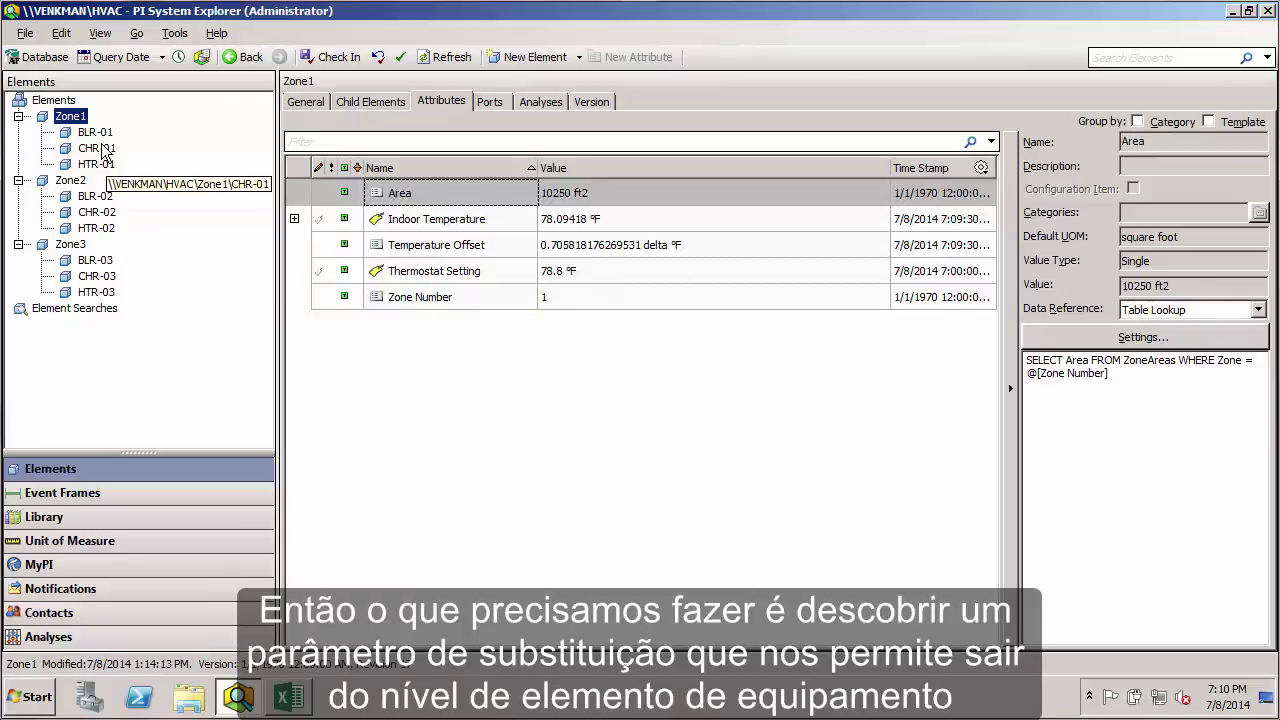
{"action": "left_click", "coordinate": [104, 133]}
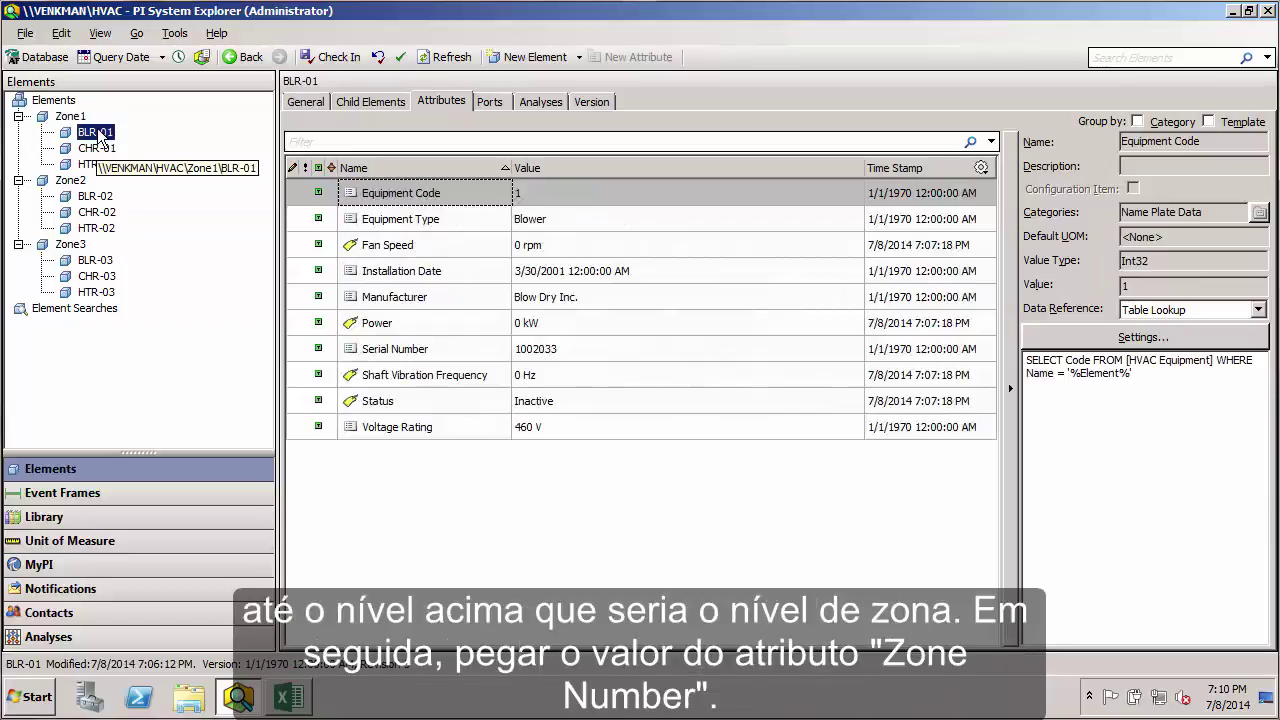
{"action": "left_click", "coordinate": [71, 117]}
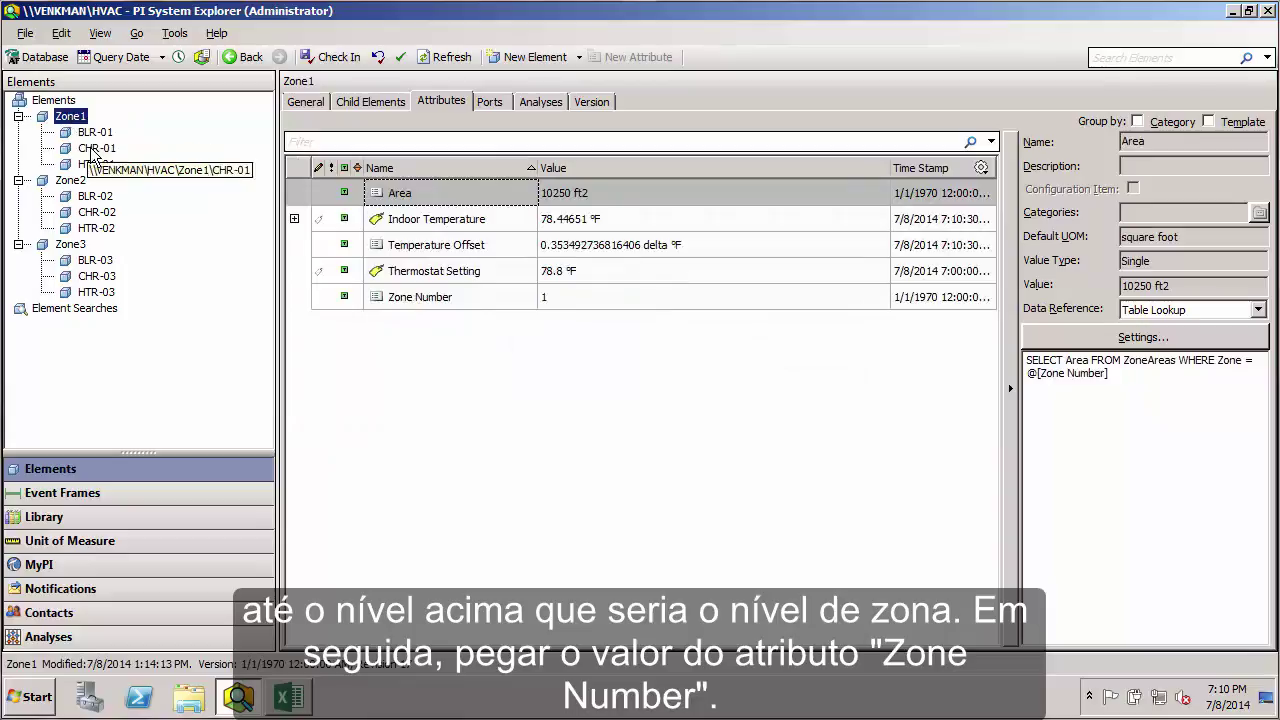
{"action": "left_click", "coordinate": [544, 296]}
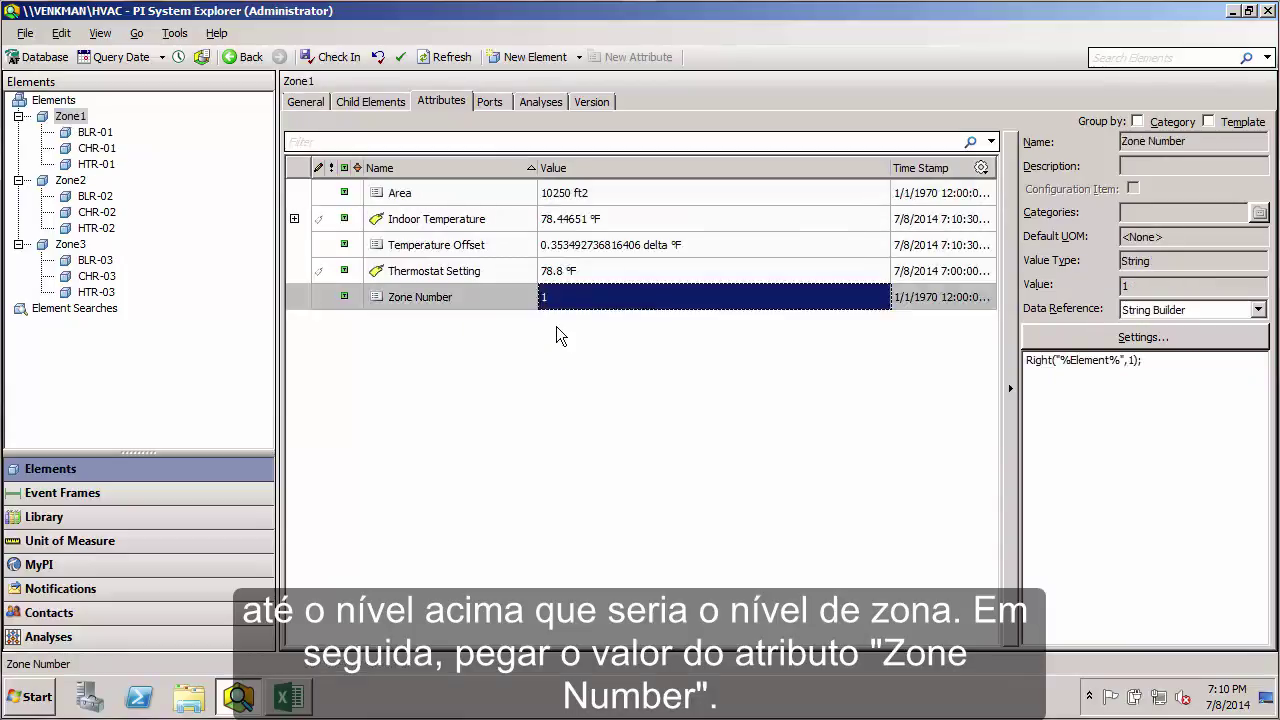
Replace the remaining digit after J in the Equipment Template's Power tag reference with %@..\|Zone Number%
{"action": "left_click", "coordinate": [103, 514]}
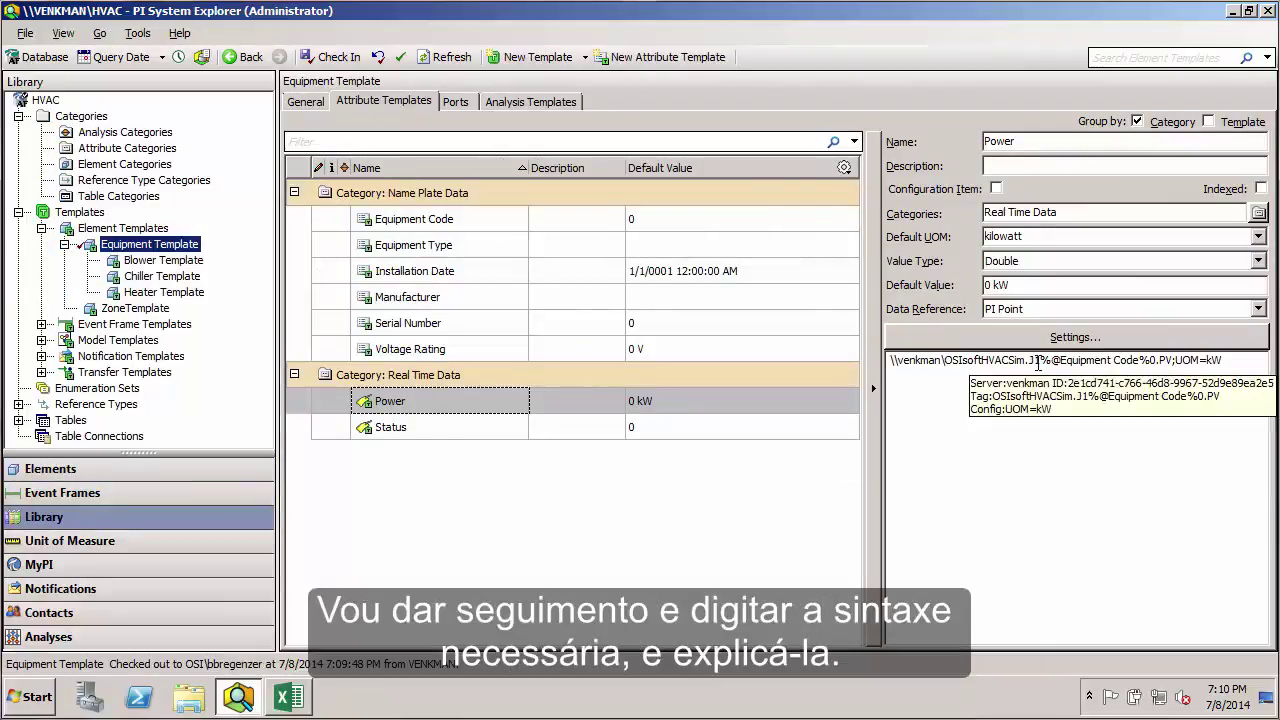
{"action": "key", "text": "BackSpace"}
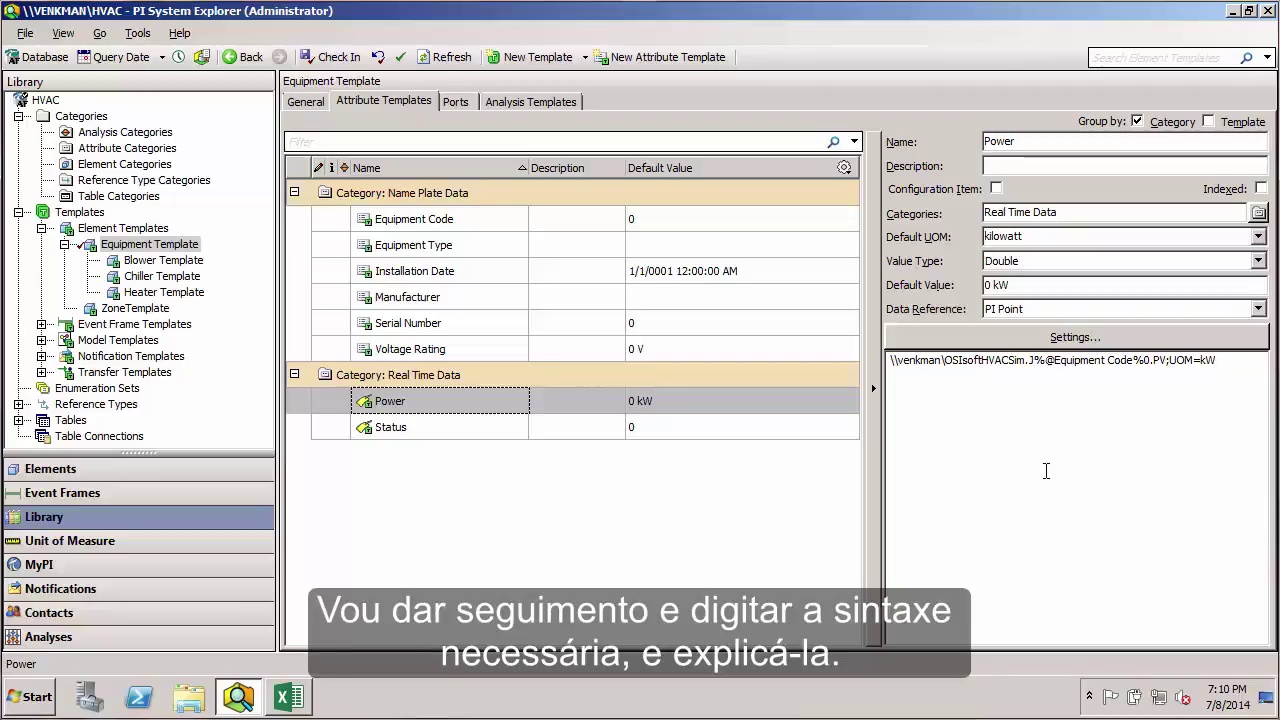
{"action": "type", "text": "%@"}
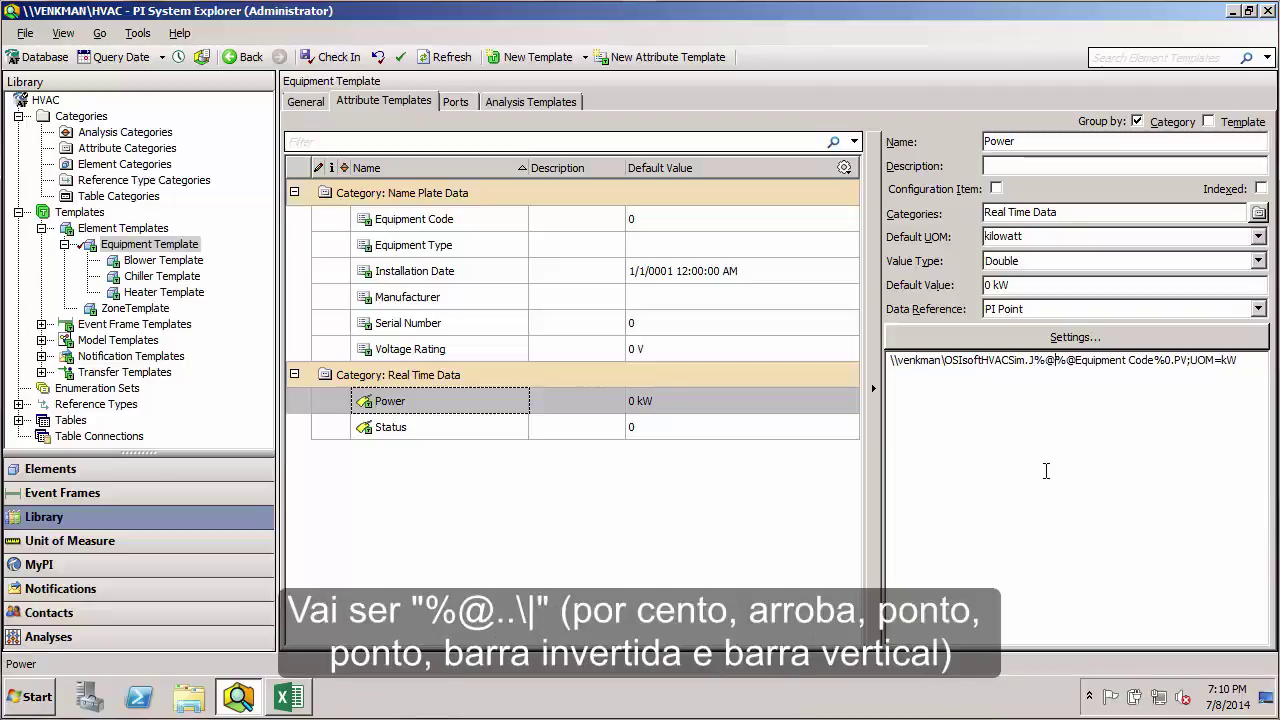
{"action": "type", "text": "..\\"}
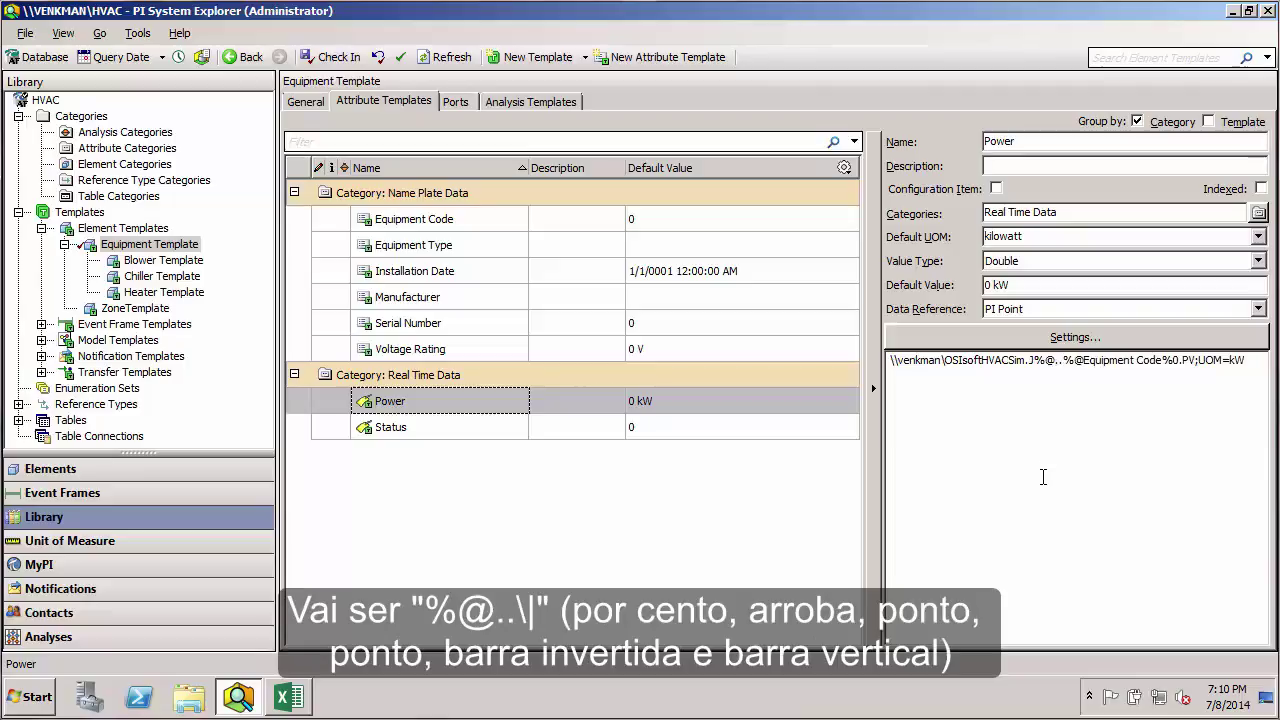
{"action": "type", "text": "|"}
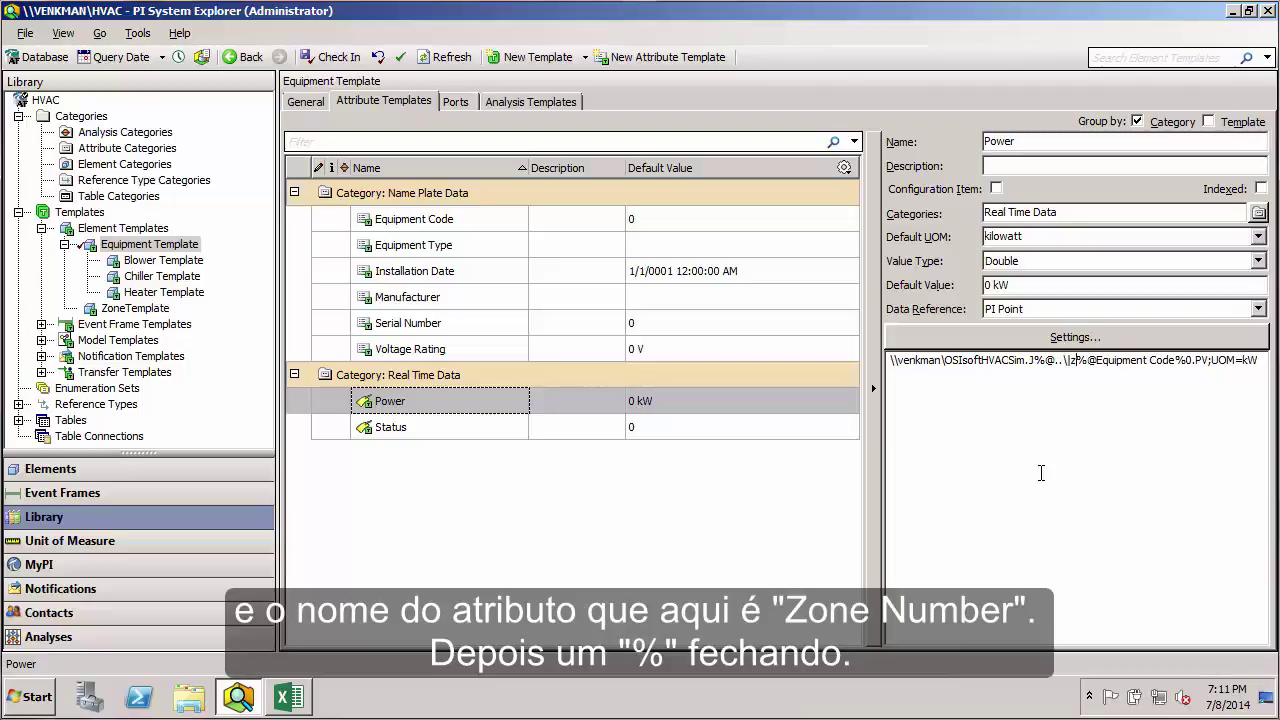
{"action": "type", "text": "Zone Numb"}
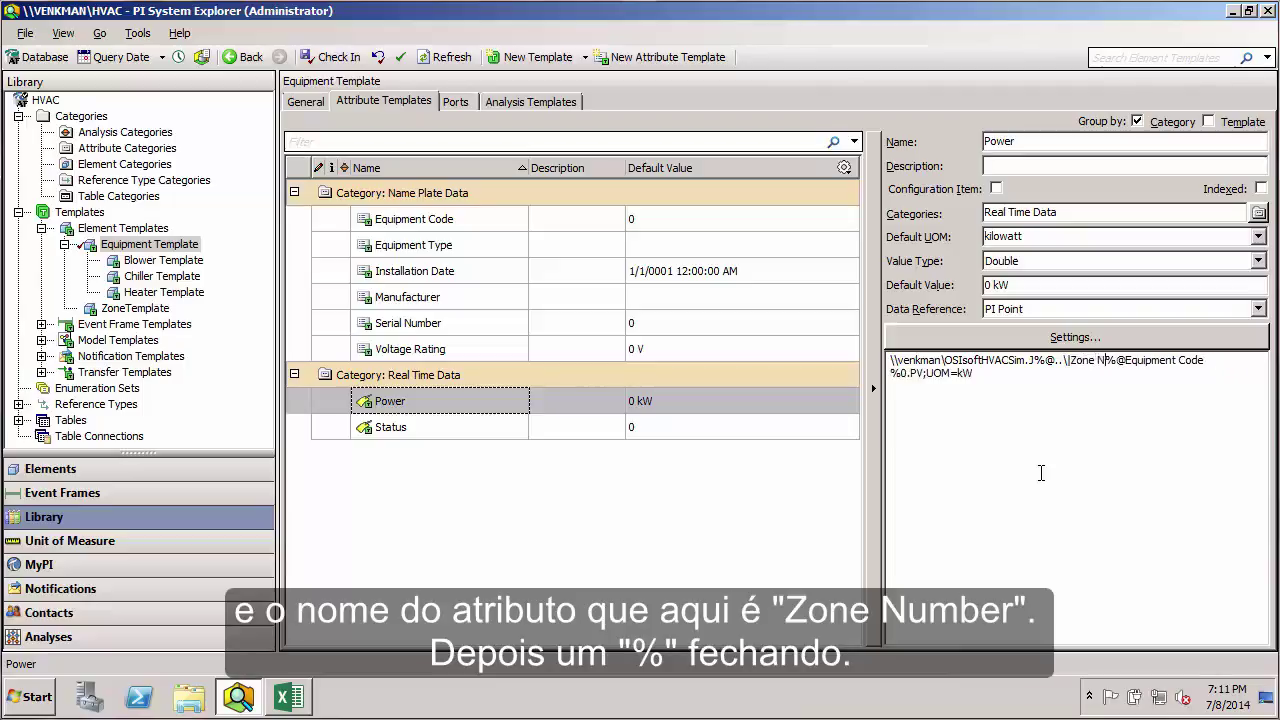
{"action": "type", "text": "er%"}
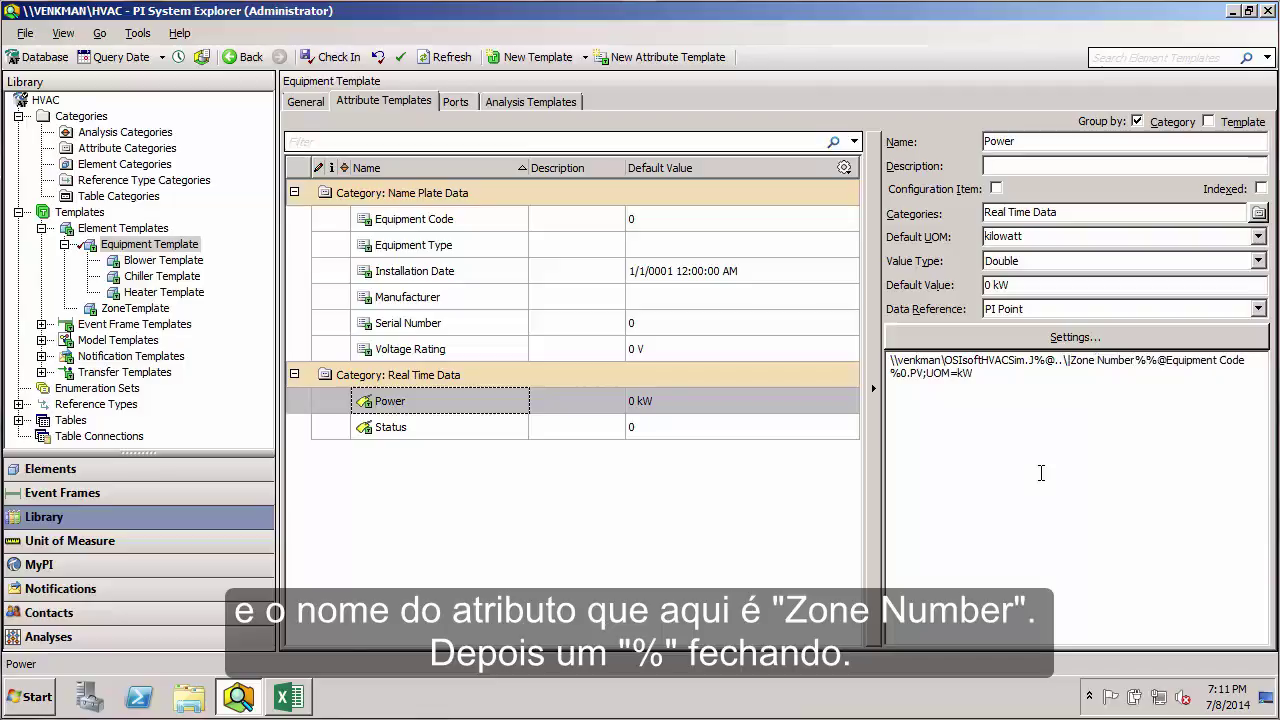
{"action": "key", "text": "ctrl+shift+Left"}
{"action": "key", "text": "ctrl+shift+Left"}
{"action": "key", "text": "ctrl+shift+Left"}
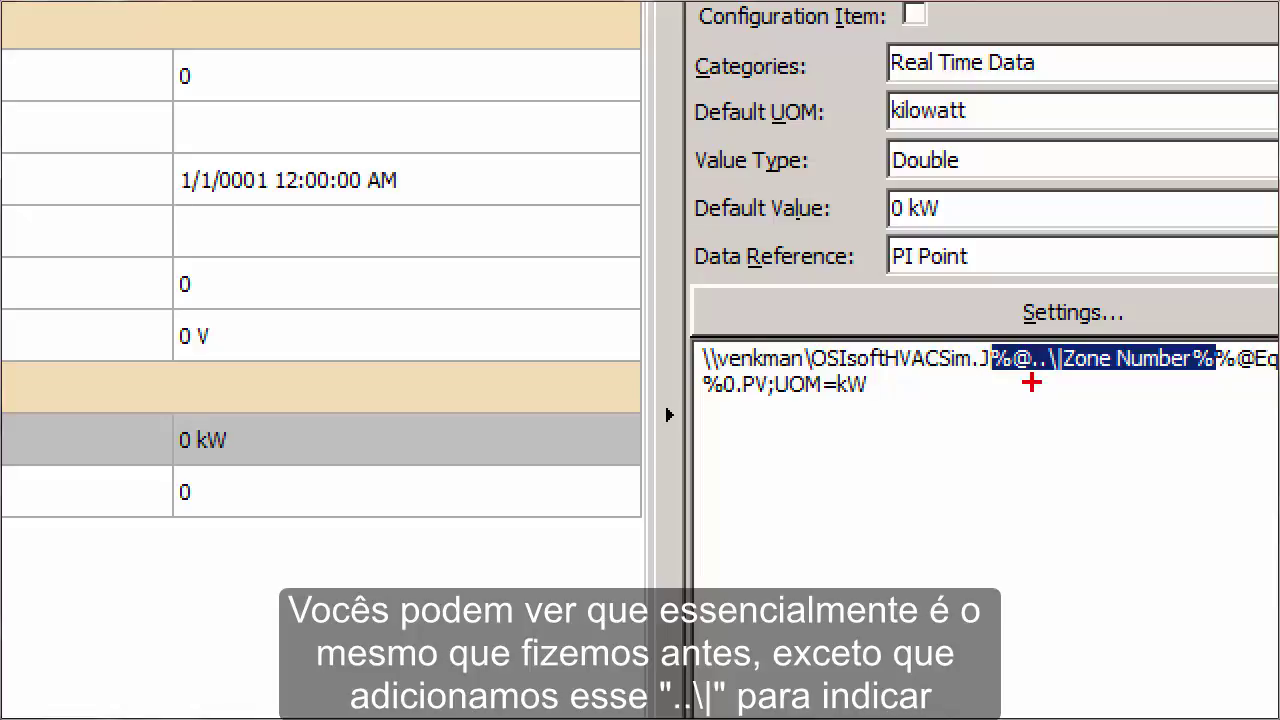
{"action": "left_click_drag", "start_coordinate": [1028, 380], "coordinate": [1057, 377]}
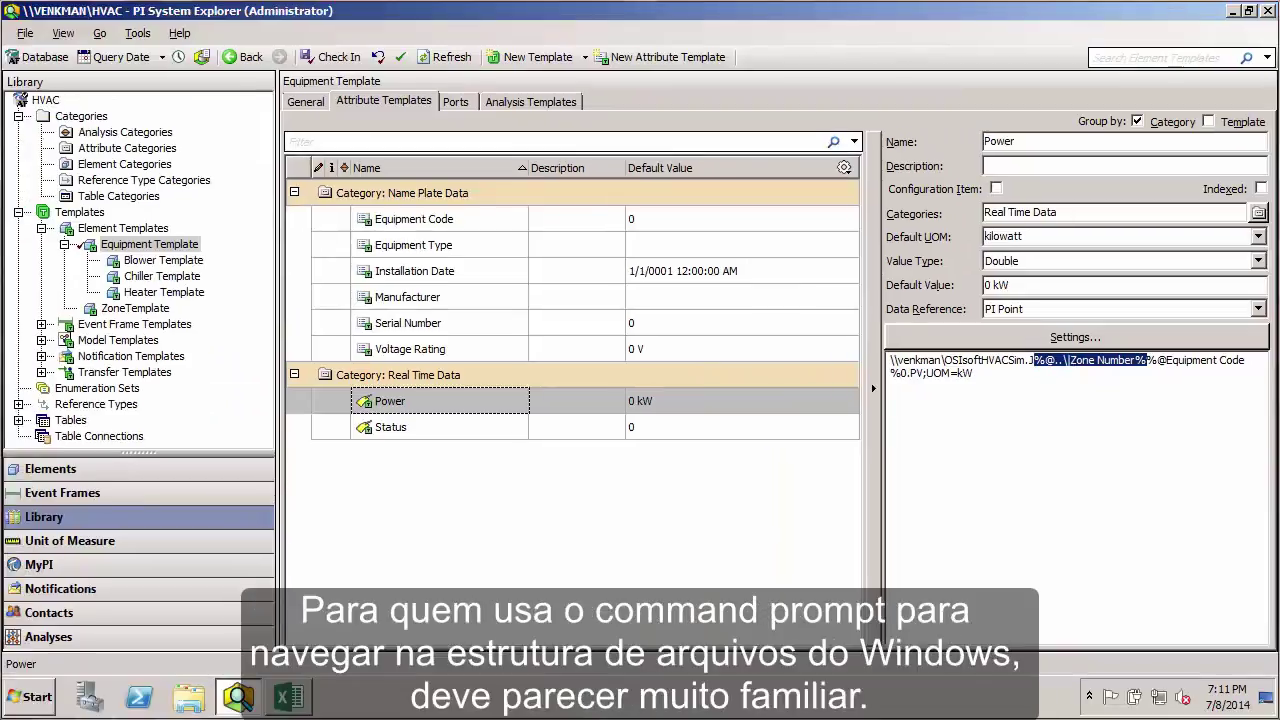
Open a Command Prompt and change to the PI home directory with cd %pihome%
{"action": "left_click", "coordinate": [37, 697]}
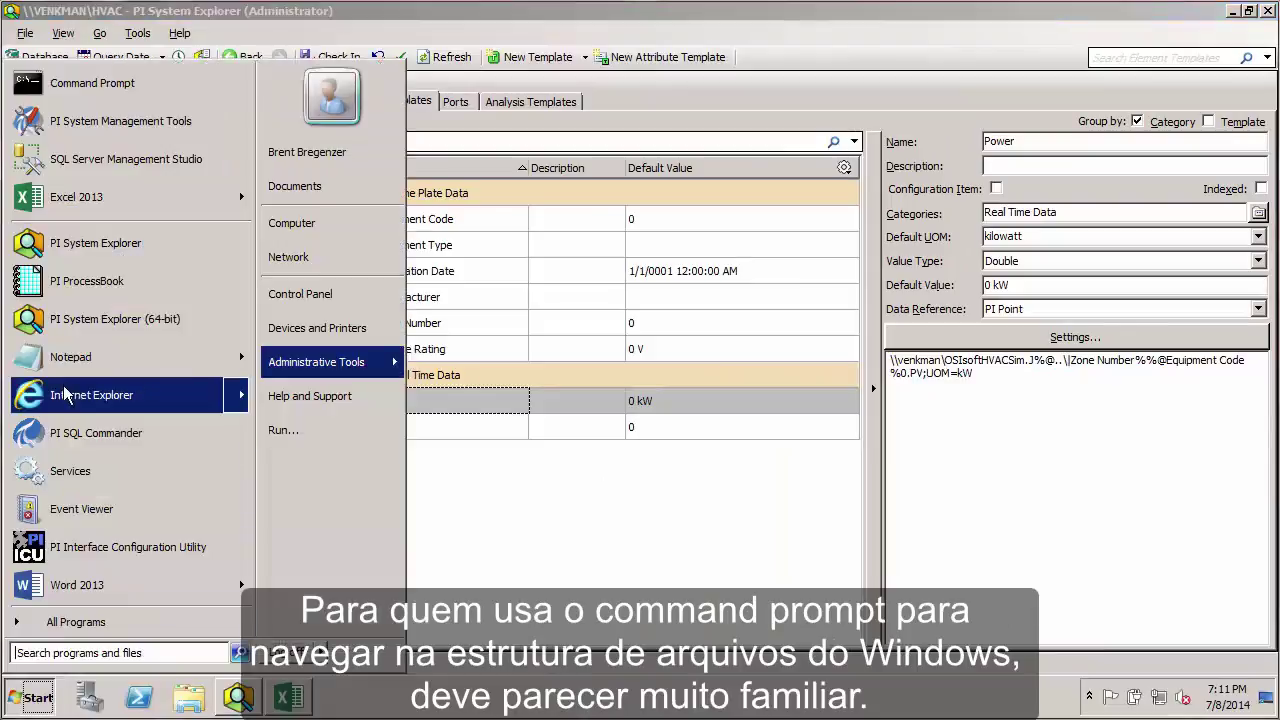
{"action": "left_click", "coordinate": [95, 97]}
{"action": "left_click", "coordinate": [306, 386]}
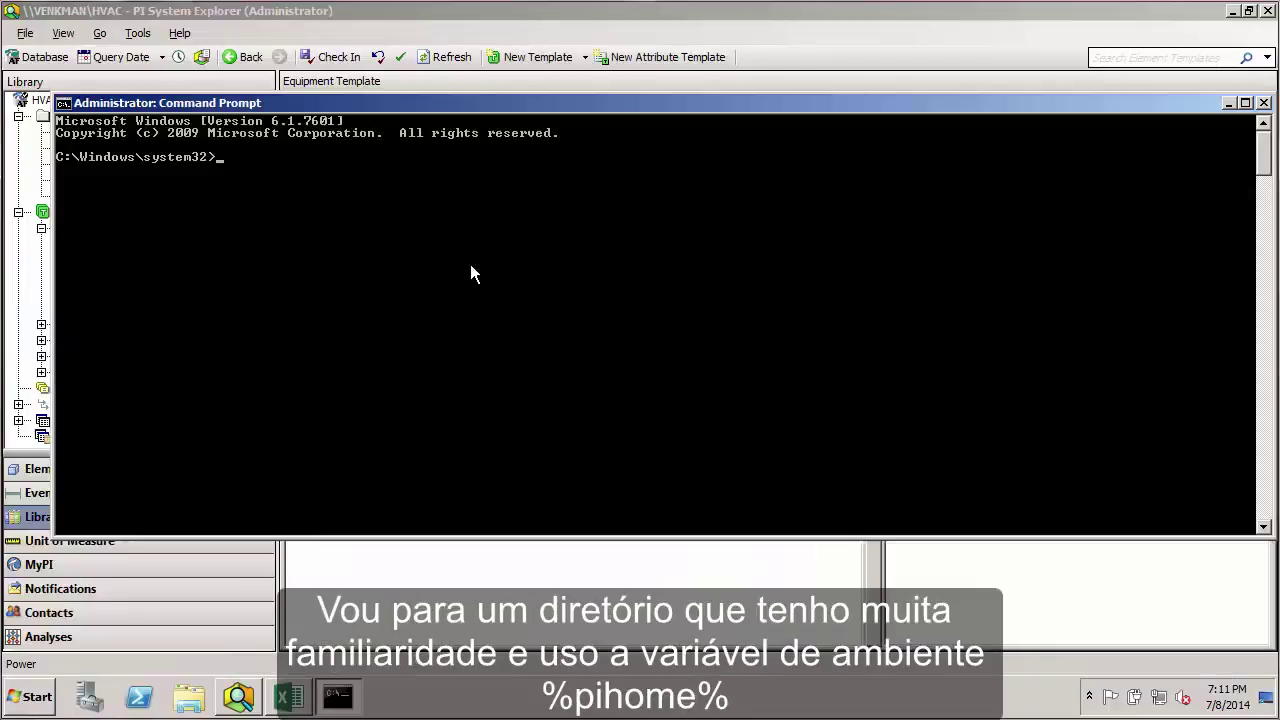
{"action": "type", "text": "cd"}
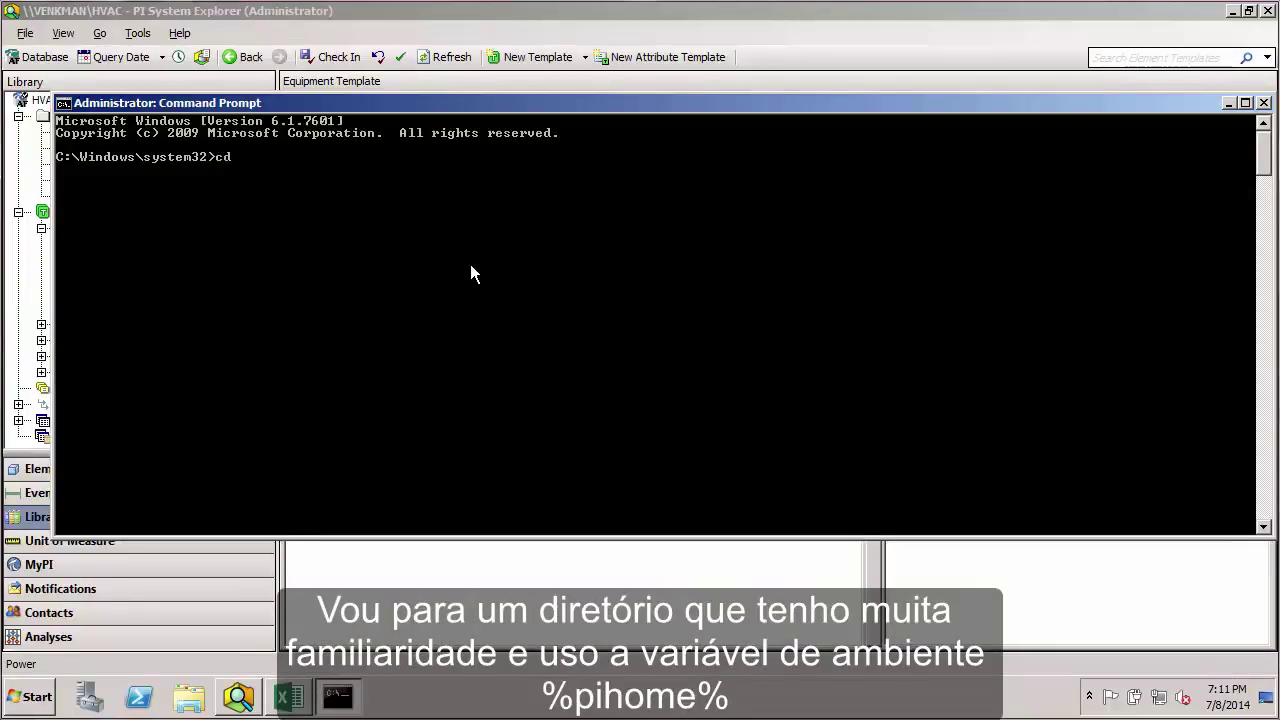
{"action": "type", "text": " %pihome%"}
{"action": "key", "text": "Return"}
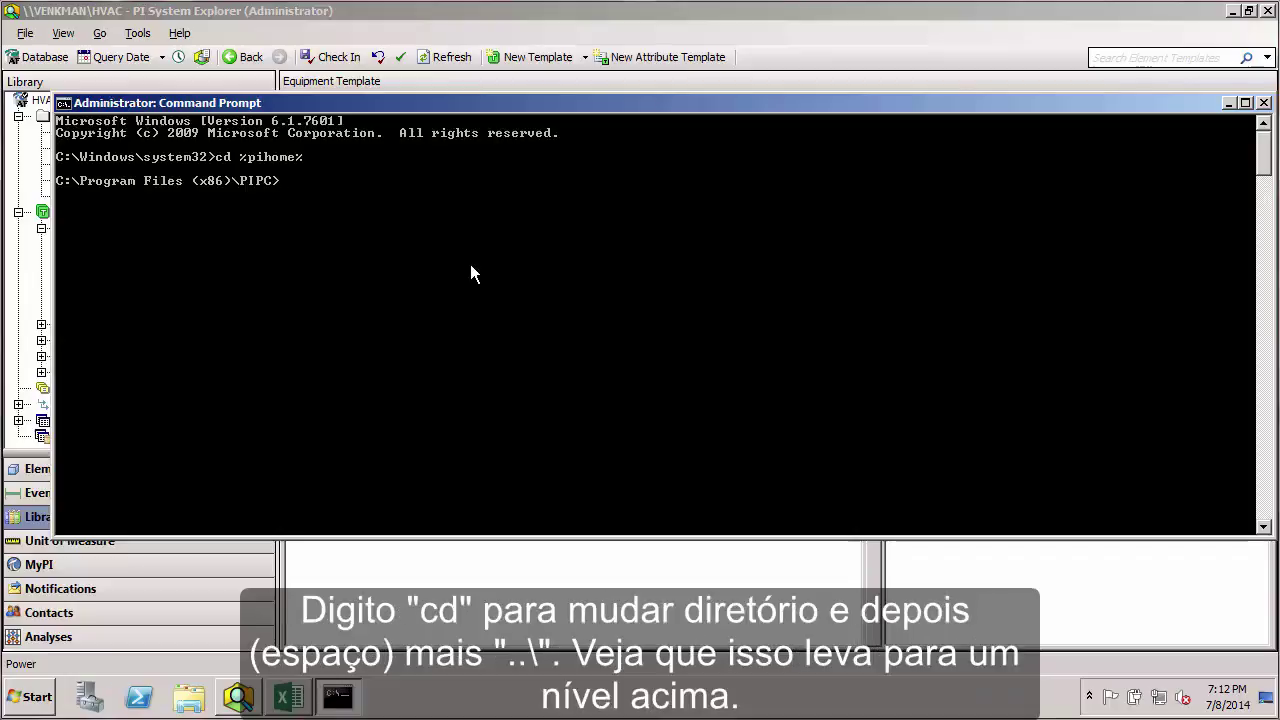
Go up one directory with cd ..\ and return down one level with cd .\pipc
{"action": "type", "text": "cd ..\\"}
{"action": "key", "text": "Return"}
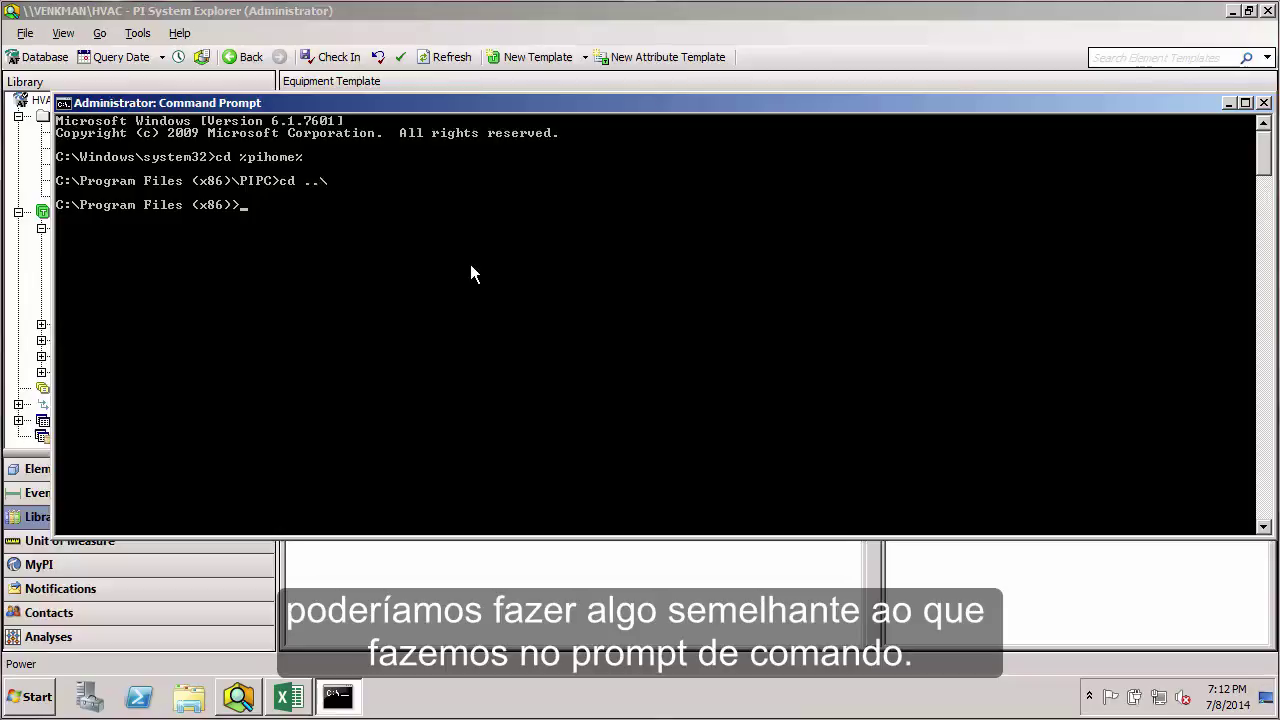
{"action": "type", "text": "cd ."}
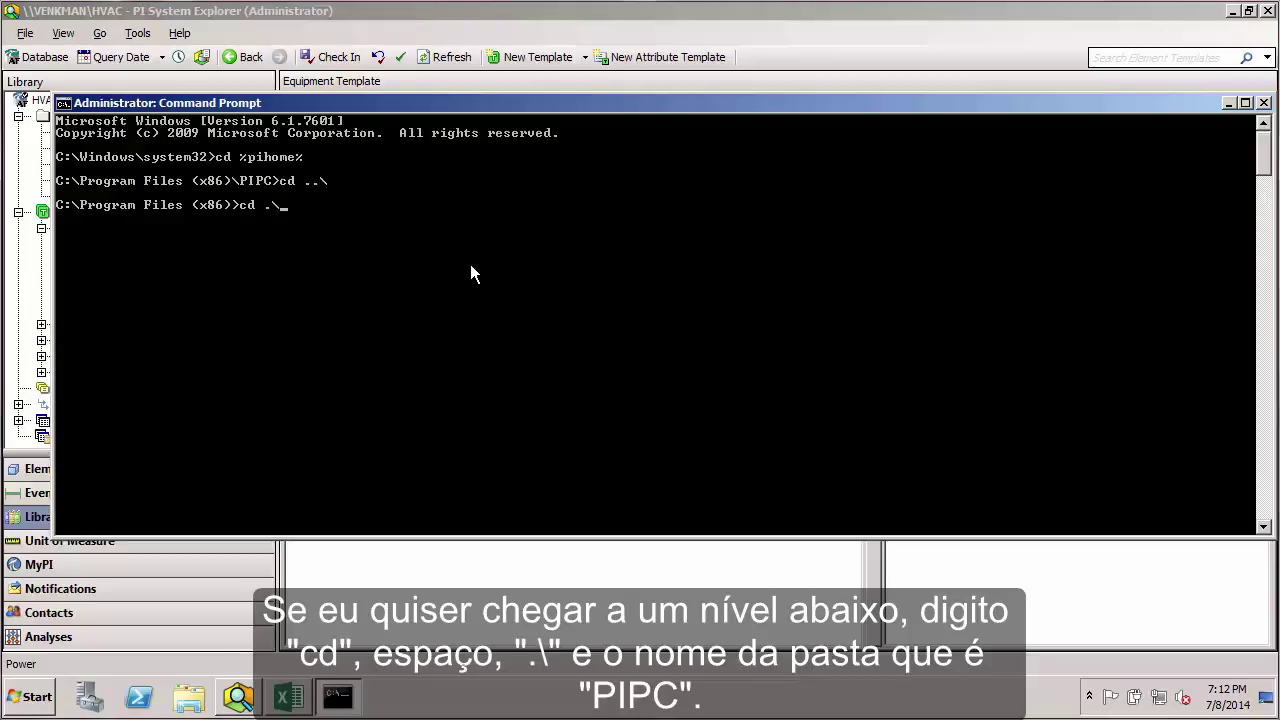
{"action": "type", "text": "\\pipc"}
{"action": "key", "text": "Return"}
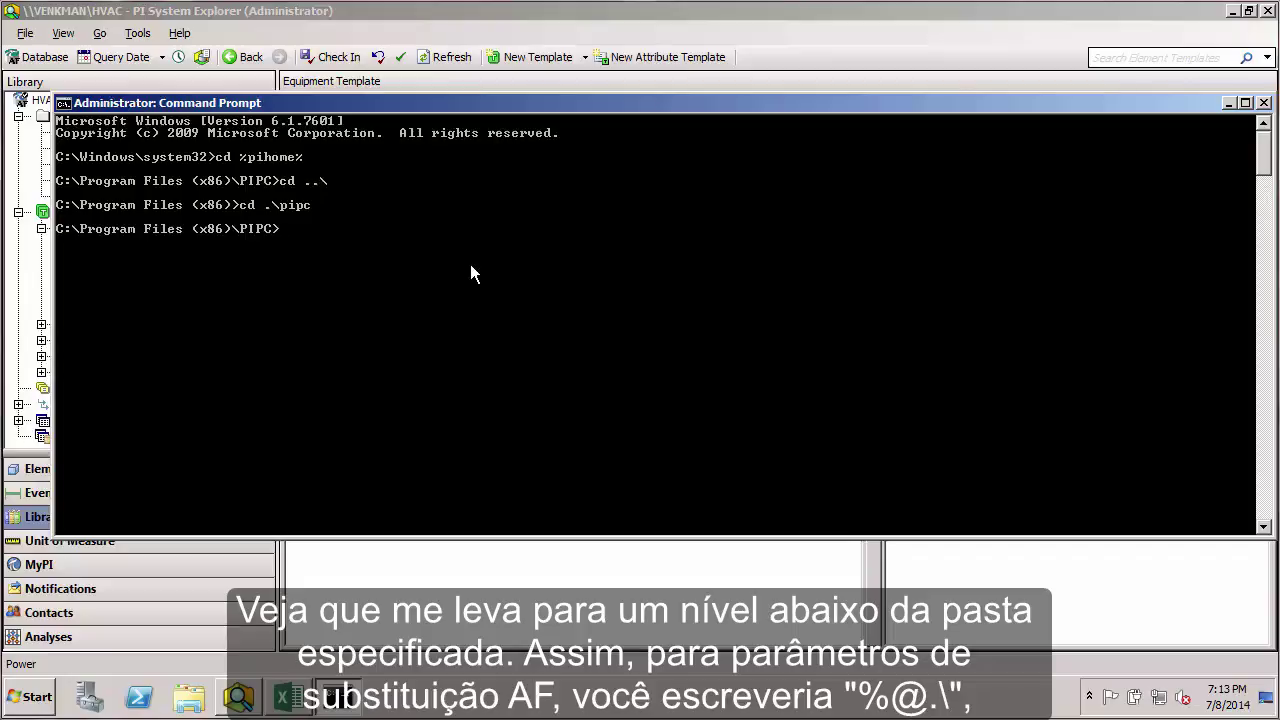
Write the child attribute syntax %@.\<child element>|<attribute>% at the prompt as an example, and erase it without running it
{"action": "type", "text": "%@.\\<child element>|"}
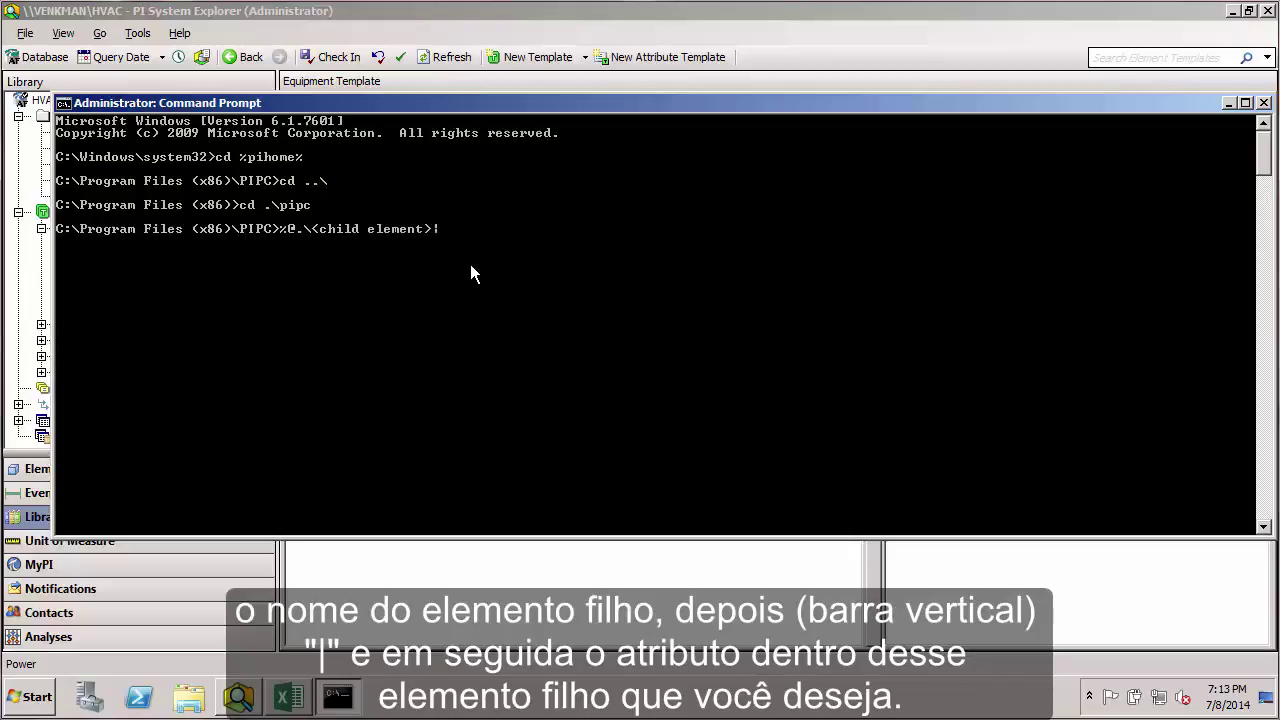
{"action": "key", "text": "BackSpace"}
{"action": "key", "text": "BackSpace"}
{"action": "type", "text": "<attribute>"}
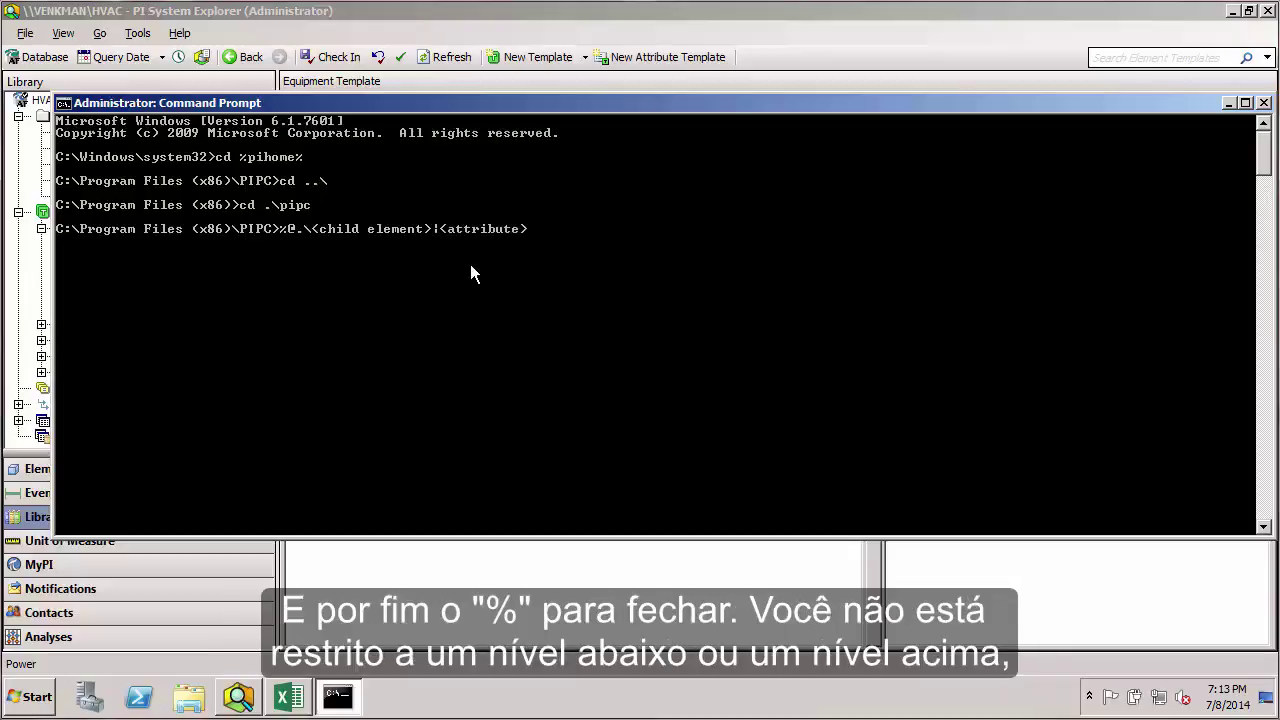
{"action": "type", "text": "%"}
{"action": "key", "text": "BackSpace"}
{"action": "key", "text": "BackSpace"}
{"action": "key", "text": "BackSpace"}
{"action": "key", "text": "BackSpace"}
{"action": "key", "text": "BackSpace"}
{"action": "key", "text": "BackSpace"}
{"action": "key", "text": "BackSpace"}
{"action": "key", "text": "BackSpace"}
{"action": "key", "text": "BackSpace"}
{"action": "key", "text": "BackSpace"}
{"action": "key", "text": "BackSpace"}
{"action": "key", "text": "BackSpace"}
{"action": "key", "text": "BackSpace"}
{"action": "key", "text": "BackSpace"}
{"action": "key", "text": "BackSpace"}
{"action": "key", "text": "BackSpace"}
{"action": "key", "text": "BackSpace"}
{"action": "key", "text": "BackSpace"}
{"action": "key", "text": "BackSpace"}
{"action": "key", "text": "BackSpace"}
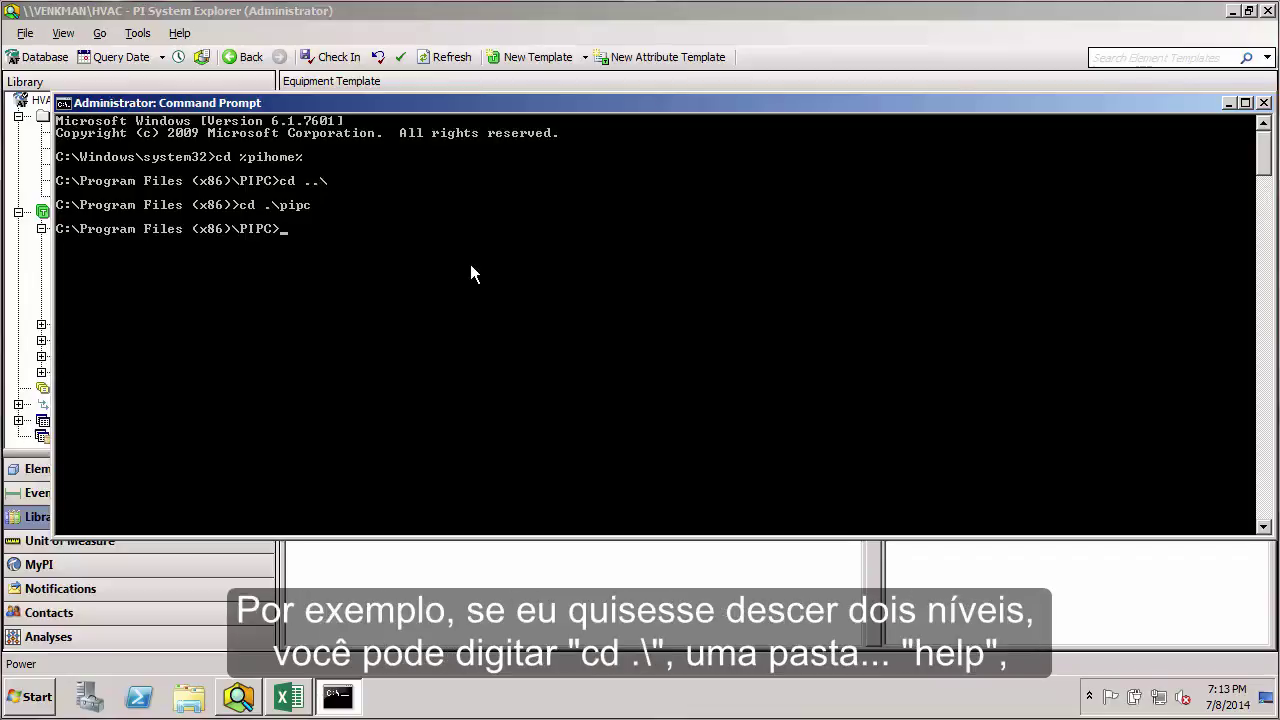
Go down two levels with cd .\help\en and back up two levels with cd ..\..\
{"action": "type", "text": "cd .\\help\\"}
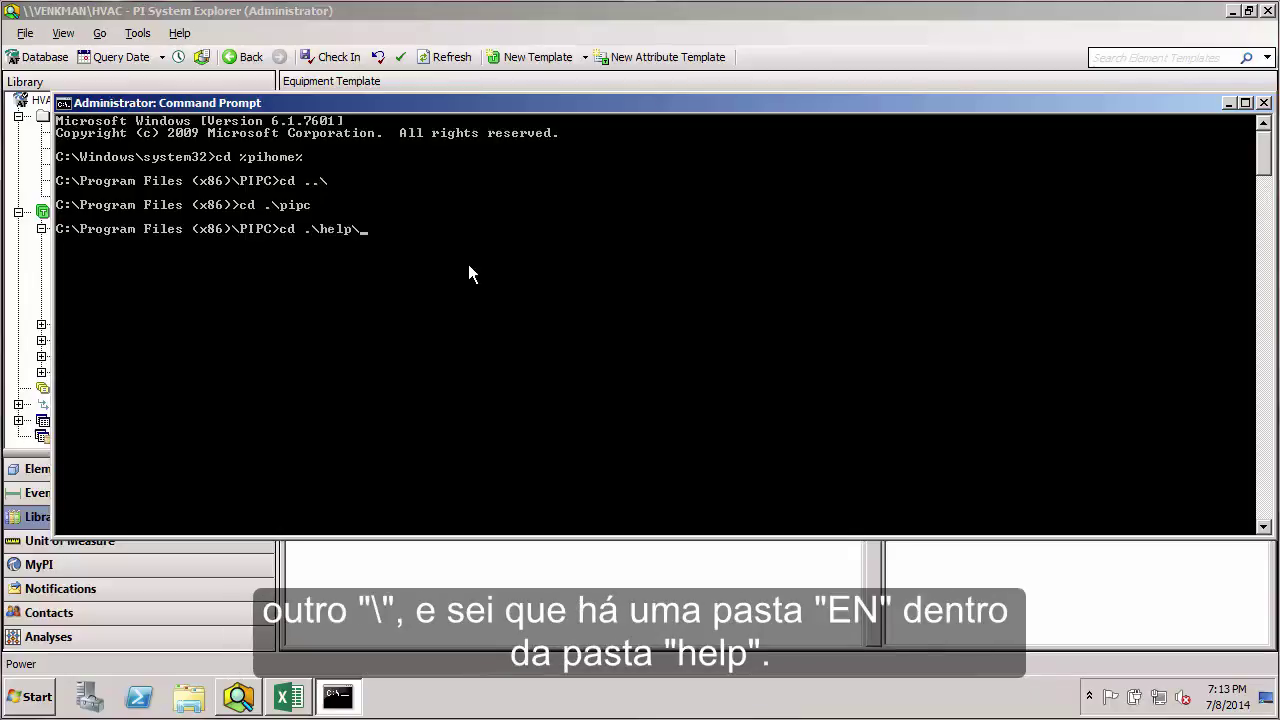
{"action": "type", "text": "en"}
{"action": "key", "text": "Return"}
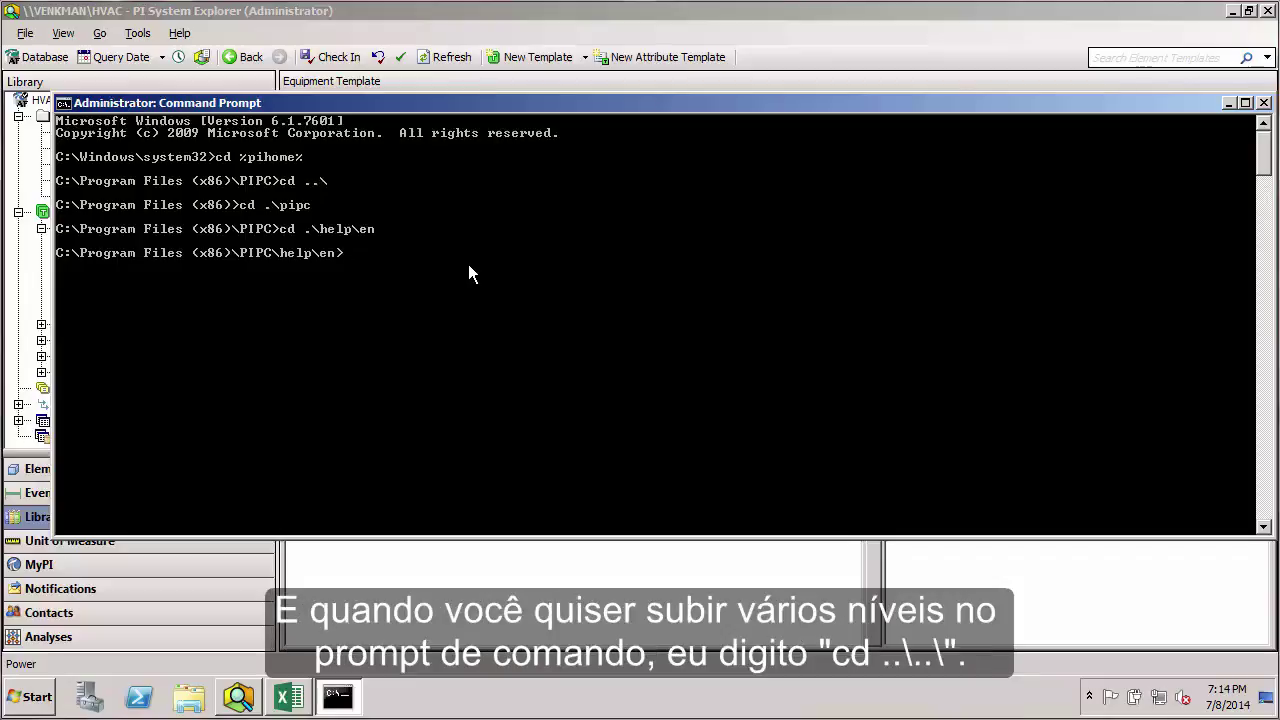
{"action": "type", "text": "cd ..\\..\\"}
{"action": "key", "text": "Return"}
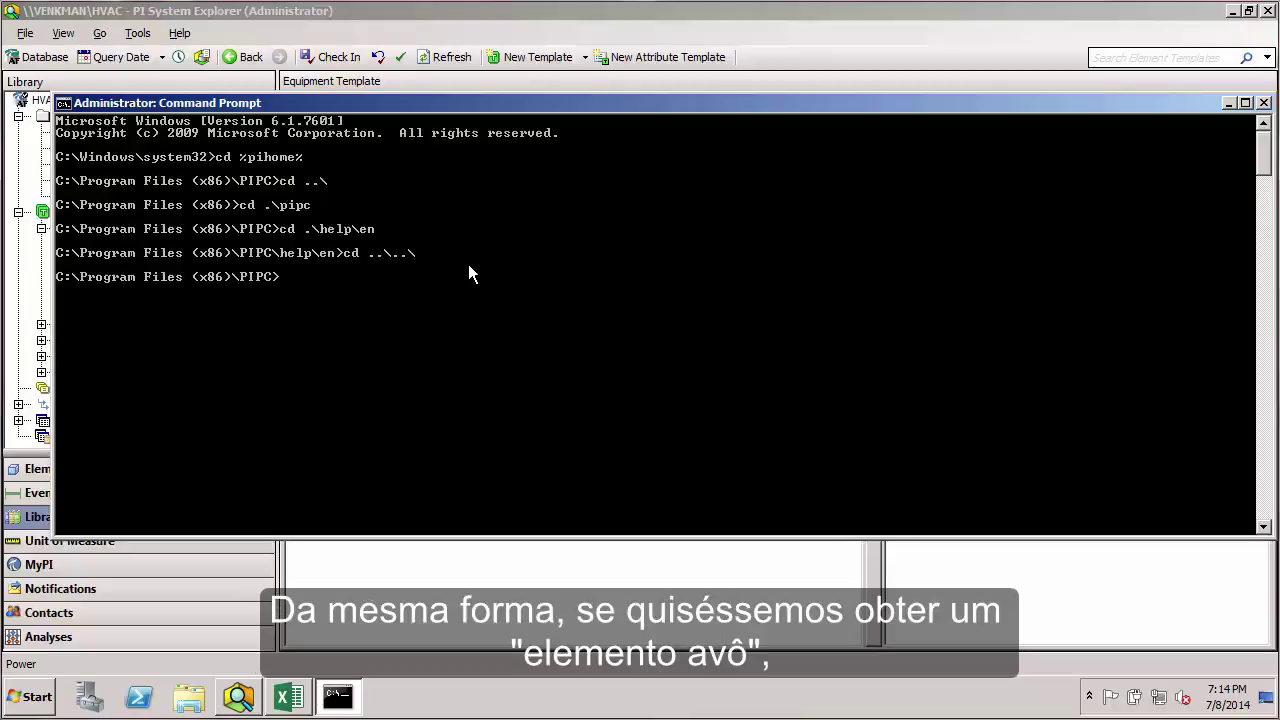
Write the grandparent element syntax starting with %..\..\ at the prompt as an example, and erase it
{"action": "type", "text": "%.."}
{"action": "key", "text": "Return"}
{"action": "type", "text": "%."}
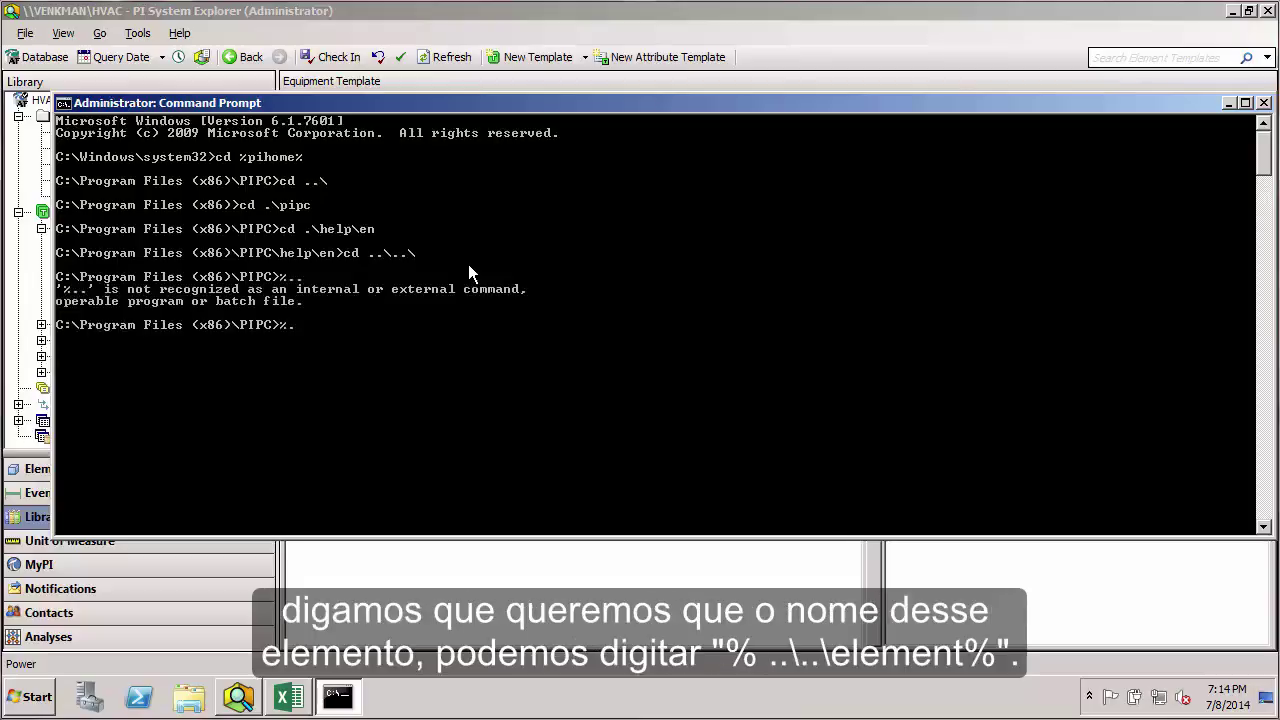
{"action": "type", "text": ".\\..\\e"}
{"action": "type", "text": "nt"}
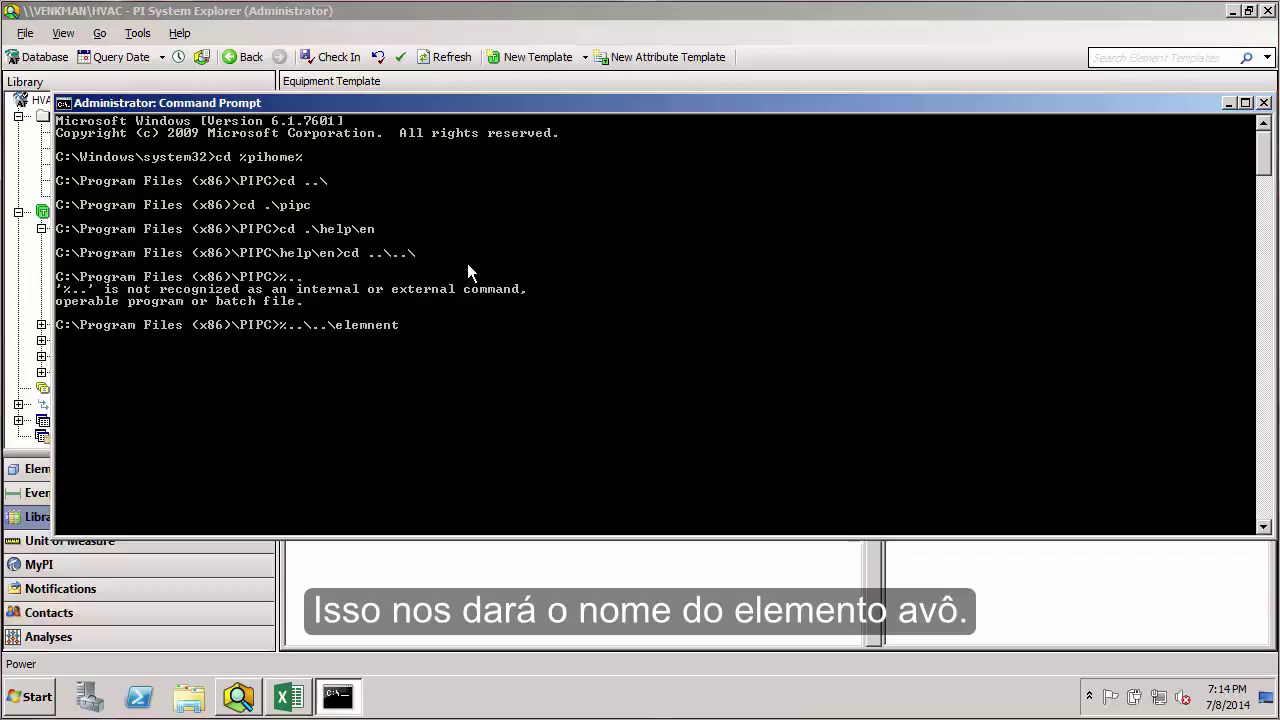
{"action": "key", "text": "BackSpace"}
{"action": "key", "text": "BackSpace"}
{"action": "key", "text": "BackSpace"}
{"action": "key", "text": "BackSpace"}
{"action": "key", "text": "BackSpace"}
{"action": "key", "text": "BackSpace"}
{"action": "key", "text": "BackSpace"}
{"action": "key", "text": "BackSpace"}
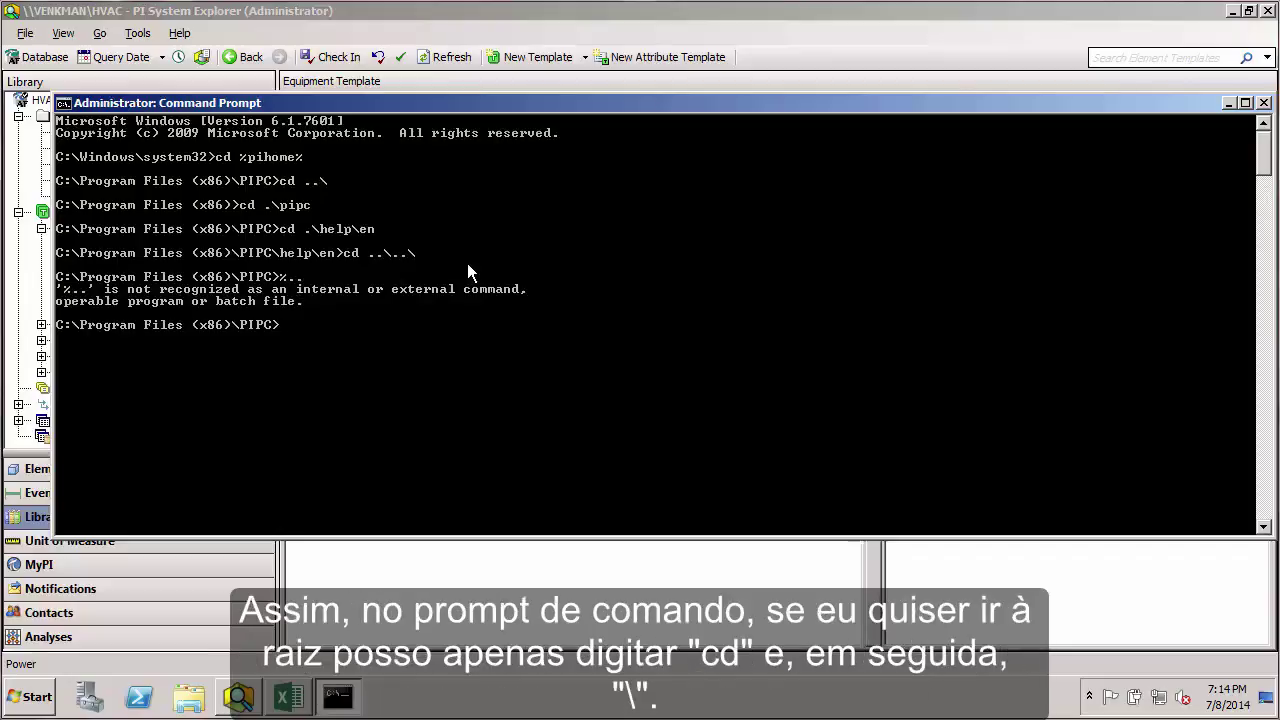
Change to the root directory with cd \, and switch to PI System Explorer to display HTR-01 under Zone1
{"action": "type", "text": "cd \\"}
{"action": "key", "text": "Return"}
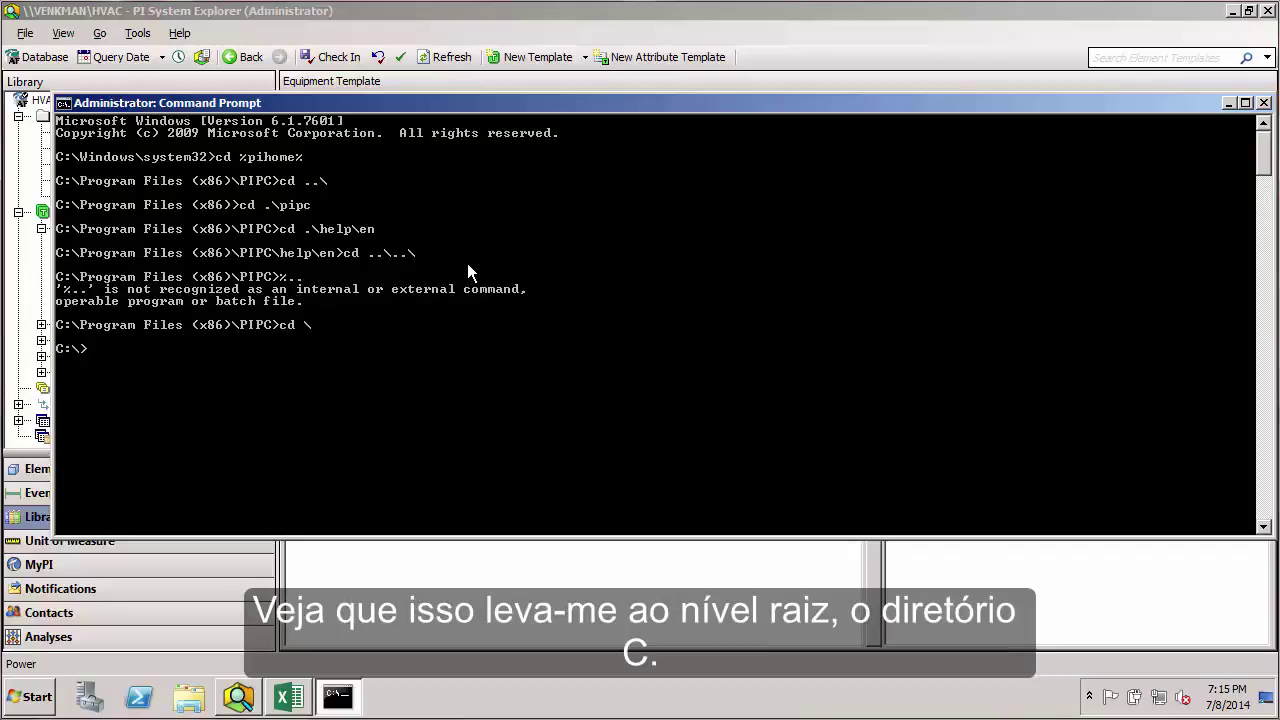
{"action": "left_click", "coordinate": [364, 16]}
{"action": "left_click", "coordinate": [120, 470]}
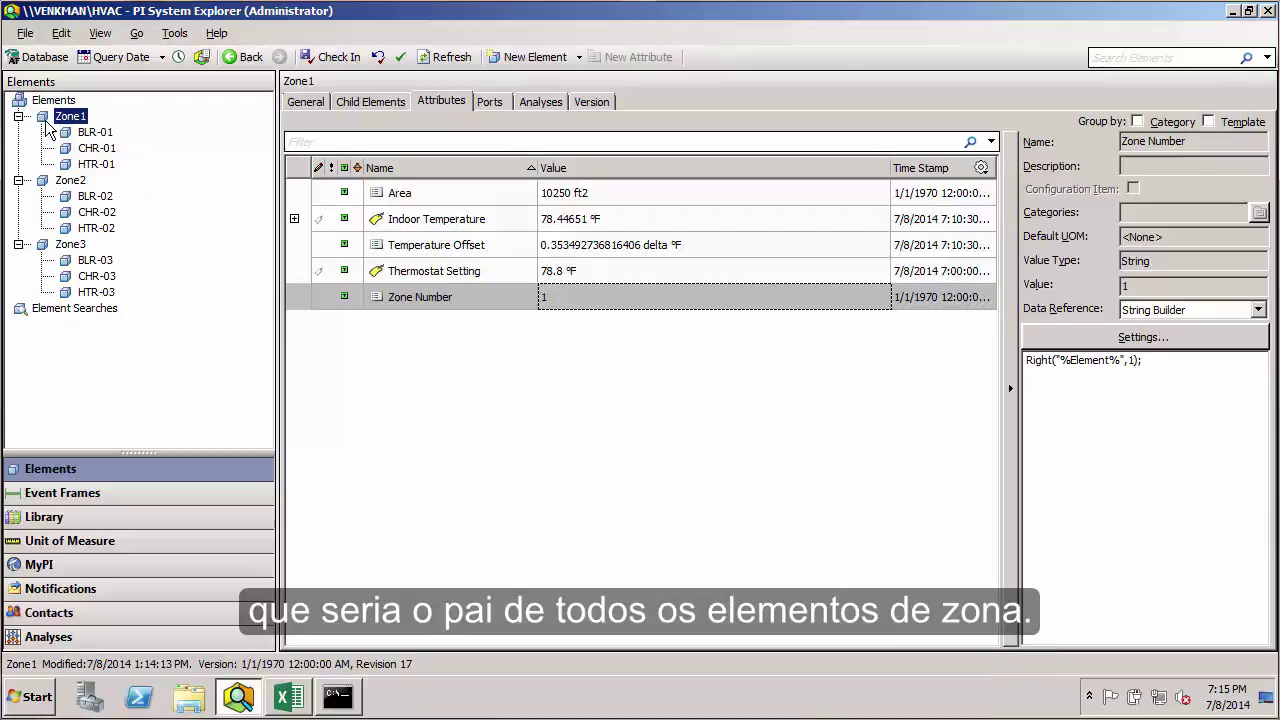
{"action": "left_click", "coordinate": [96, 168]}
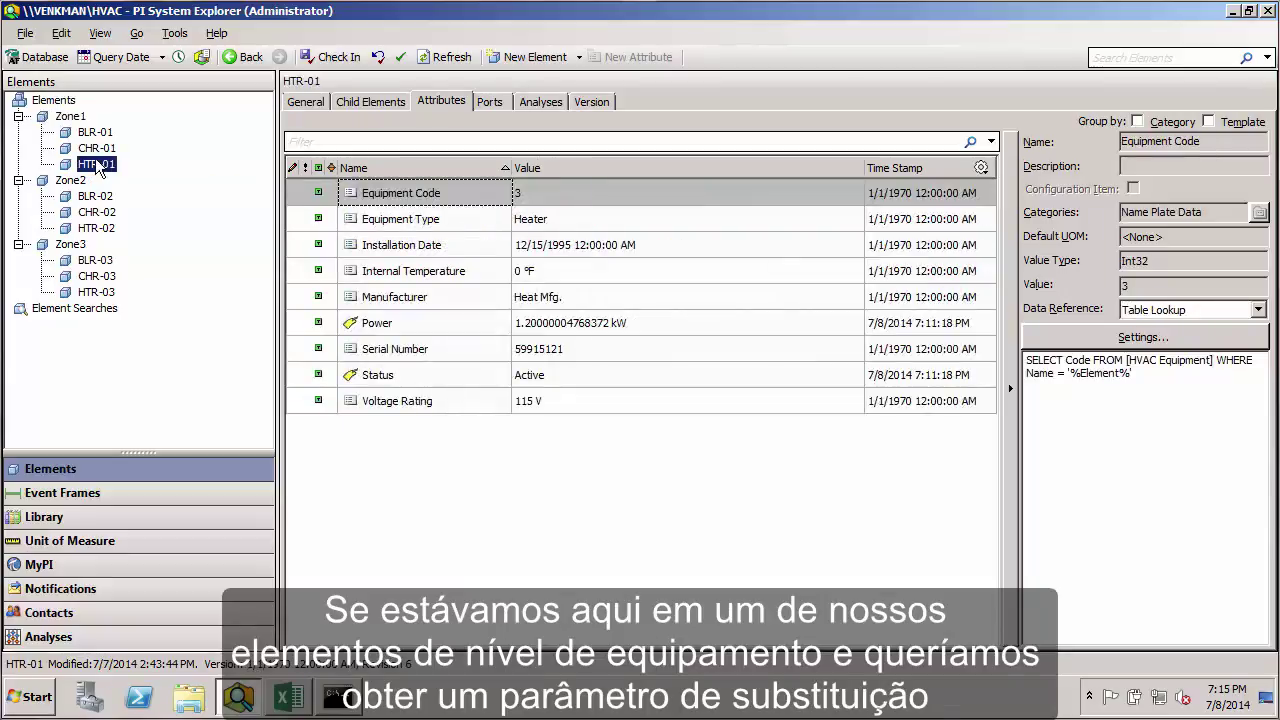
Switch back to the Command Prompt and write the root element name syntax %\element% without running it
{"action": "left_click", "coordinate": [340, 692]}
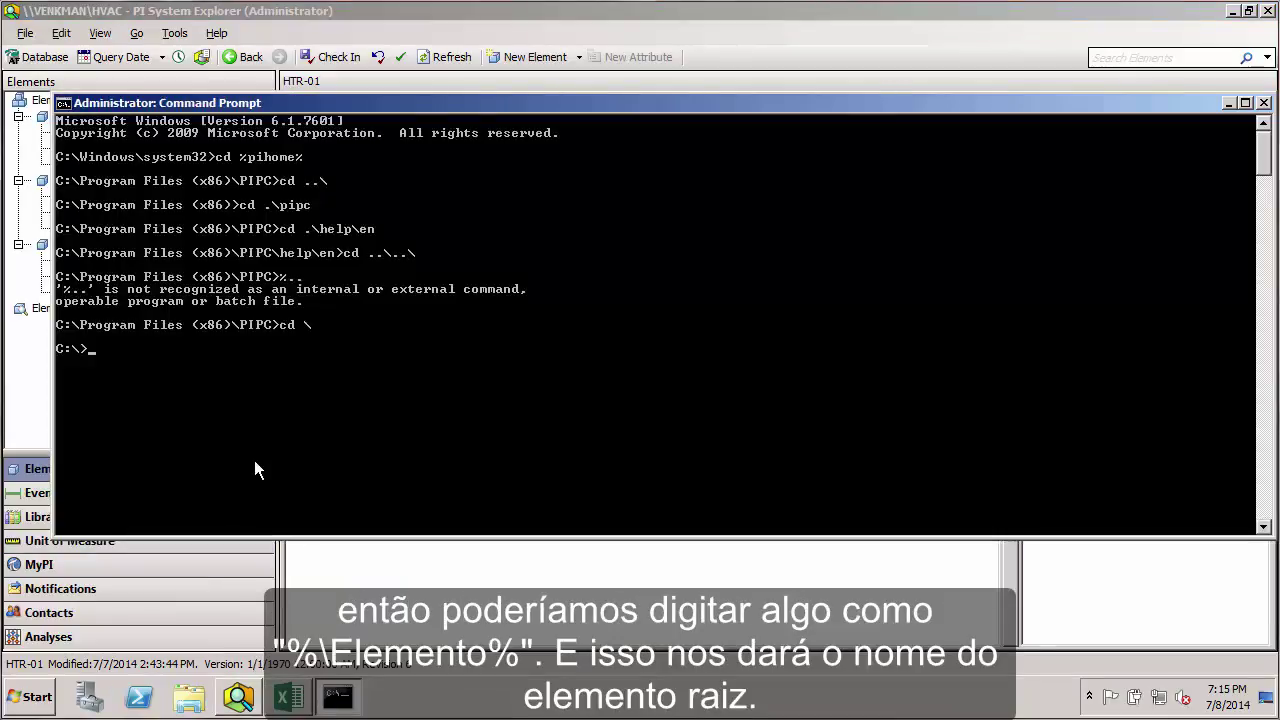
{"action": "type", "text": "%\\"}
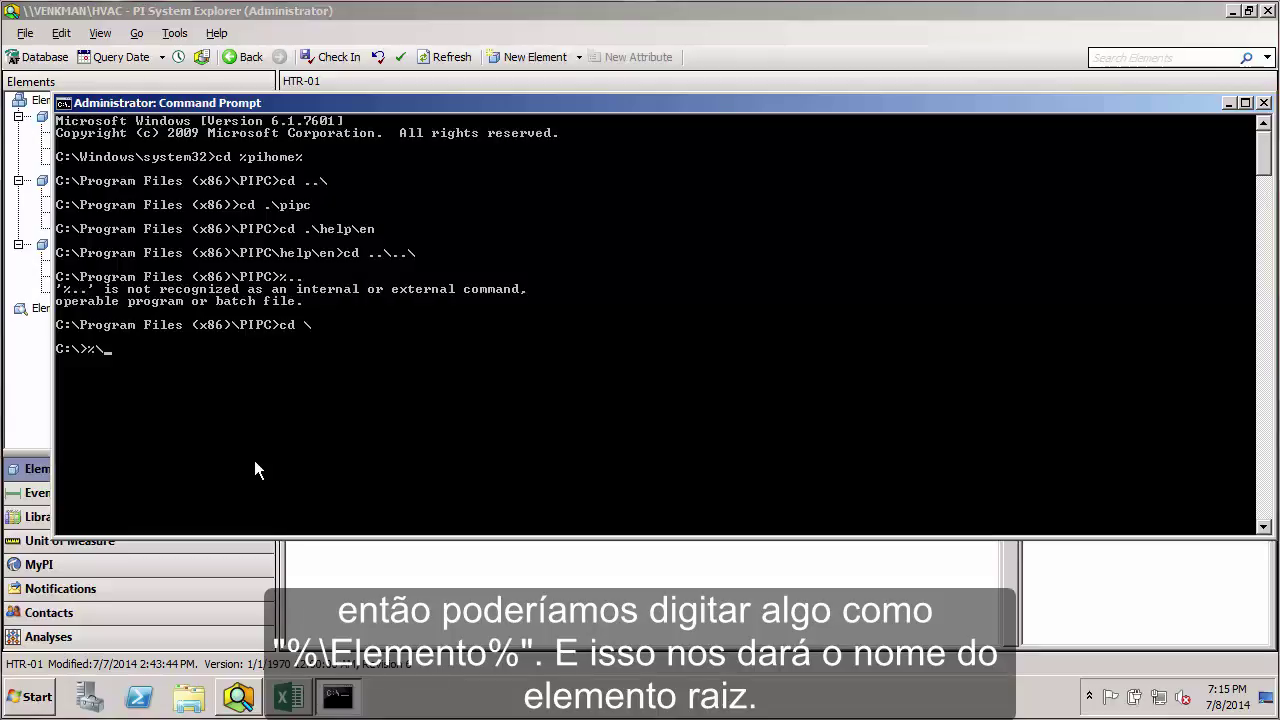
{"action": "type", "text": "ele"}
{"action": "key", "text": "BackSpace"}
{"action": "key", "text": "BackSpace"}
{"action": "type", "text": "element%"}
Rewrite the example line as the root attribute syntax %@\|<attribute name%
{"action": "key", "text": "Left"}
{"action": "key", "text": "Left"}
{"action": "key", "text": "Left"}
{"action": "key", "text": "Left"}
{"action": "key", "text": "Left"}
{"action": "key", "text": "Left"}
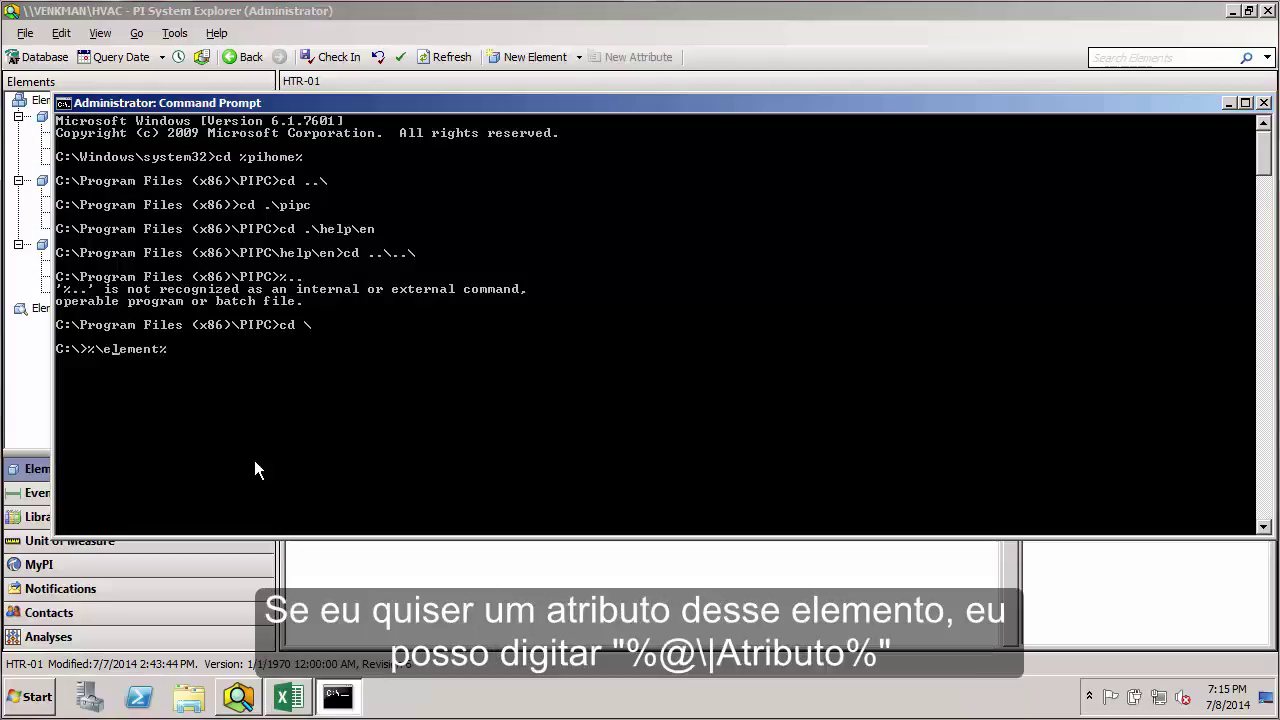
{"action": "type", "text": "@"}
{"action": "key", "text": "BackSpace"}
{"action": "key", "text": "BackSpace"}
{"action": "key", "text": "BackSpace"}
{"action": "key", "text": "BackSpace"}
{"action": "key", "text": "BackSpace"}
{"action": "key", "text": "BackSpace"}
{"action": "key", "text": "Delete"}
{"action": "type", "text": "|<attribute name"}
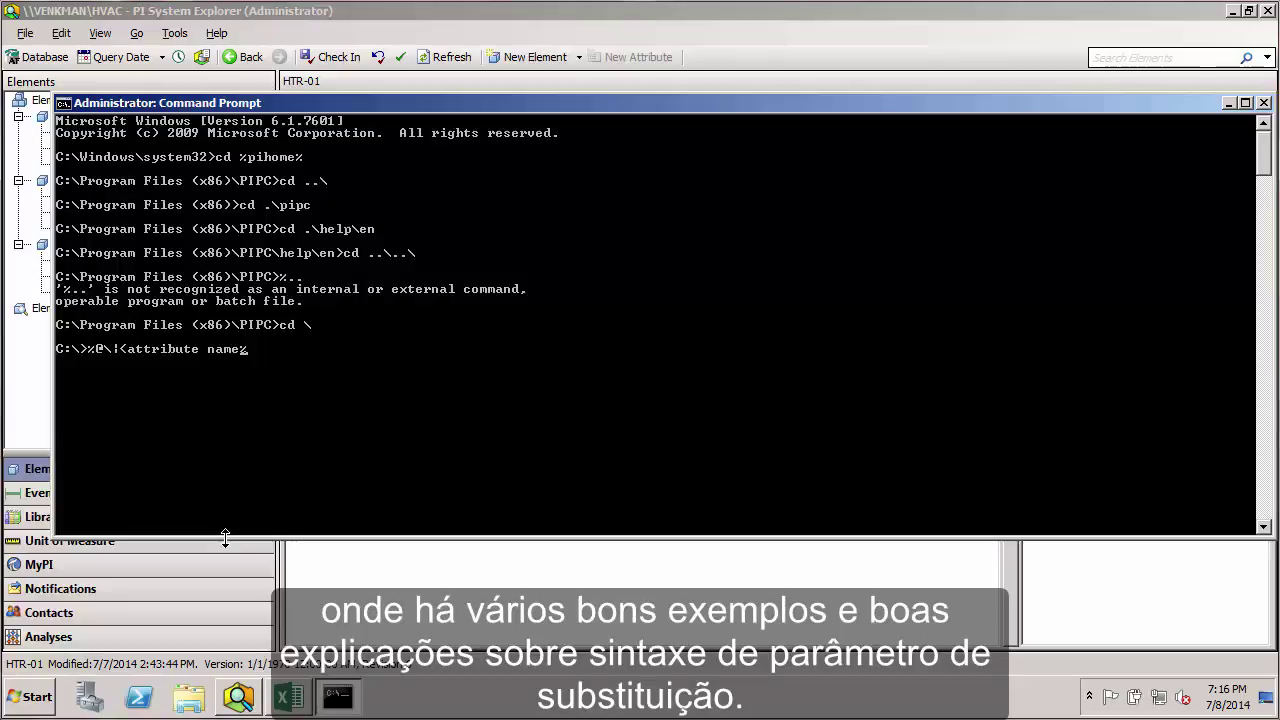
Close the Command Prompt, review the substitution parameters in the Equipment Template's Power reference, and check in the changes
{"action": "left_click", "coordinate": [1264, 102]}
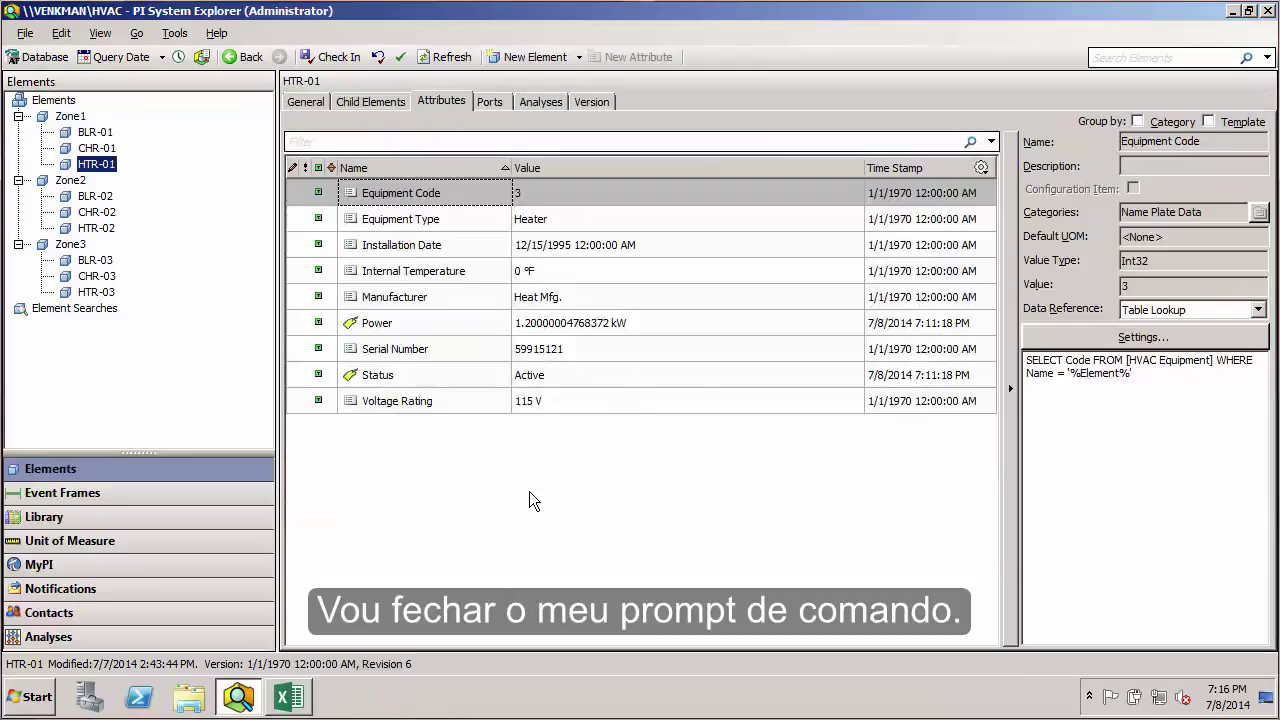
{"action": "left_click", "coordinate": [62, 520]}
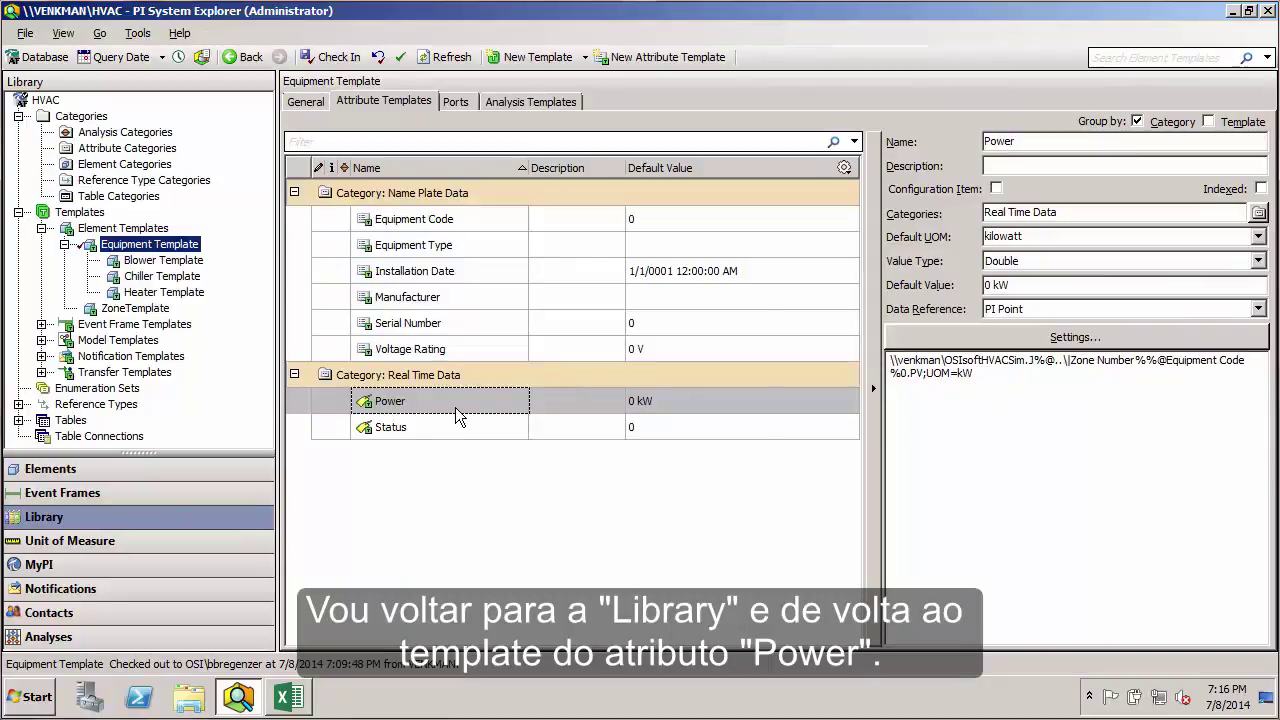
{"action": "mouse_move", "coordinate": [1147, 402]}
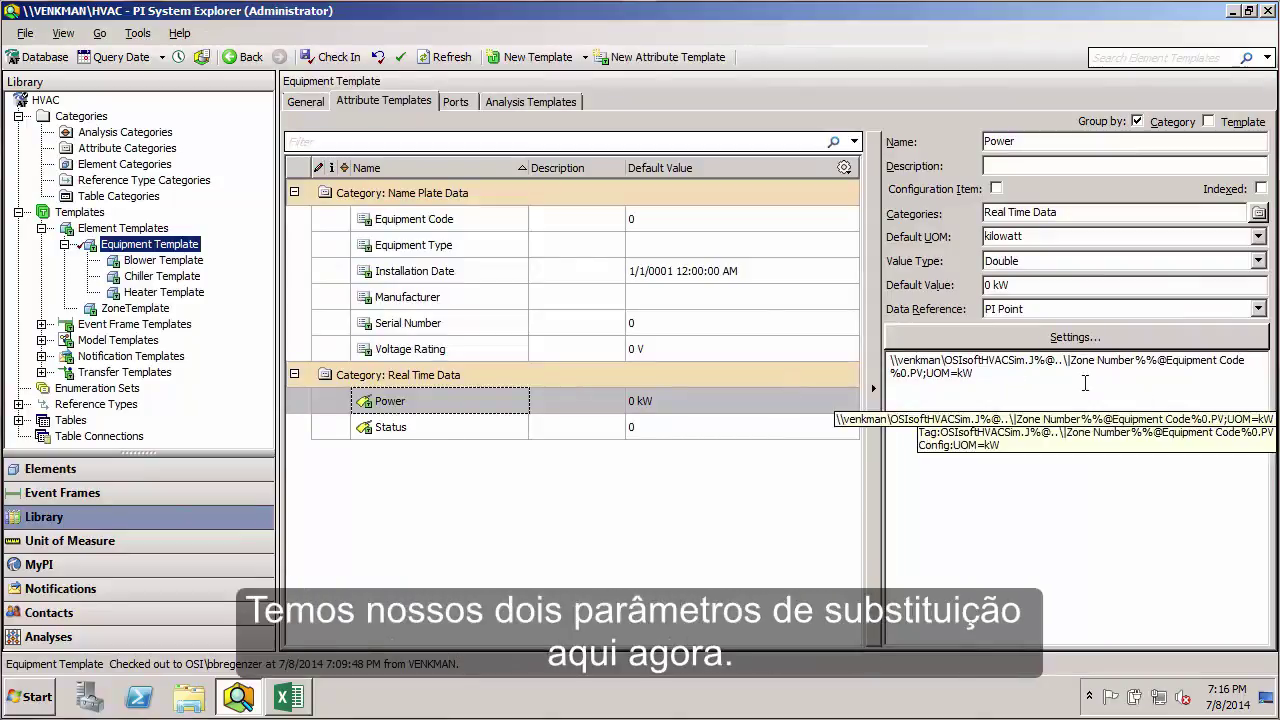
{"action": "left_click_drag", "start_coordinate": [1035, 361], "coordinate": [906, 377]}
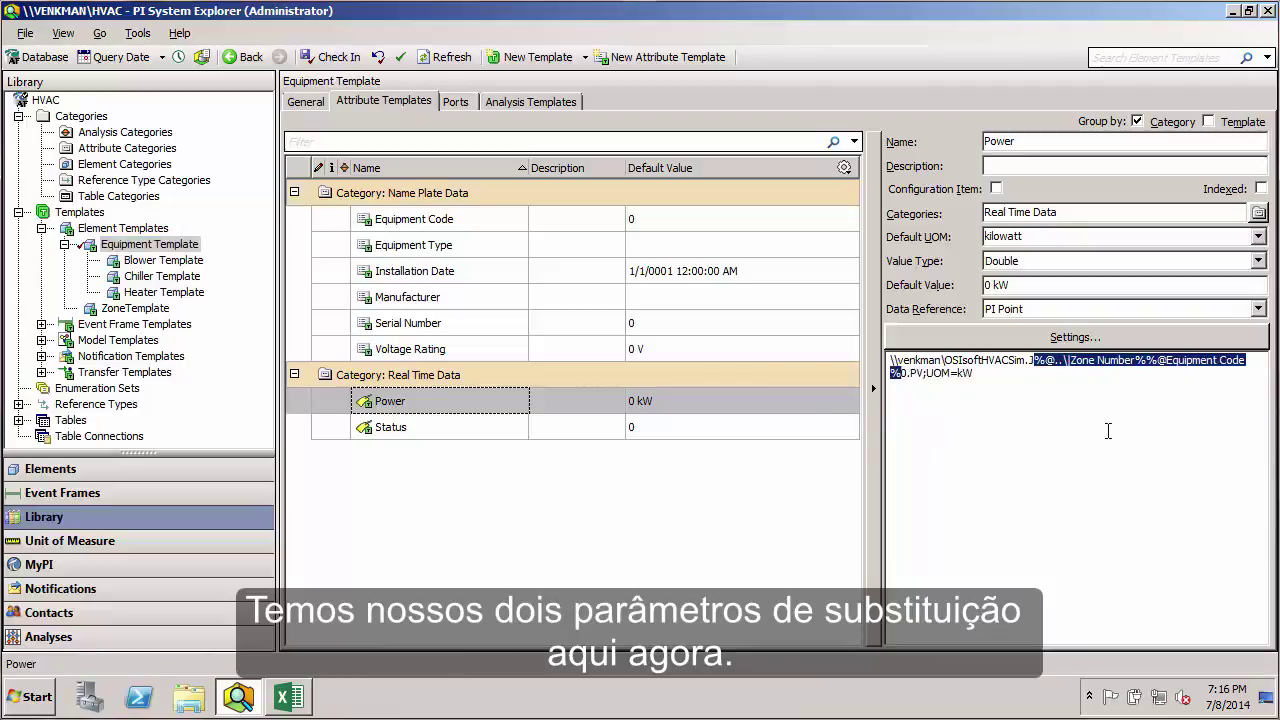
{"action": "left_click", "coordinate": [330, 57]}
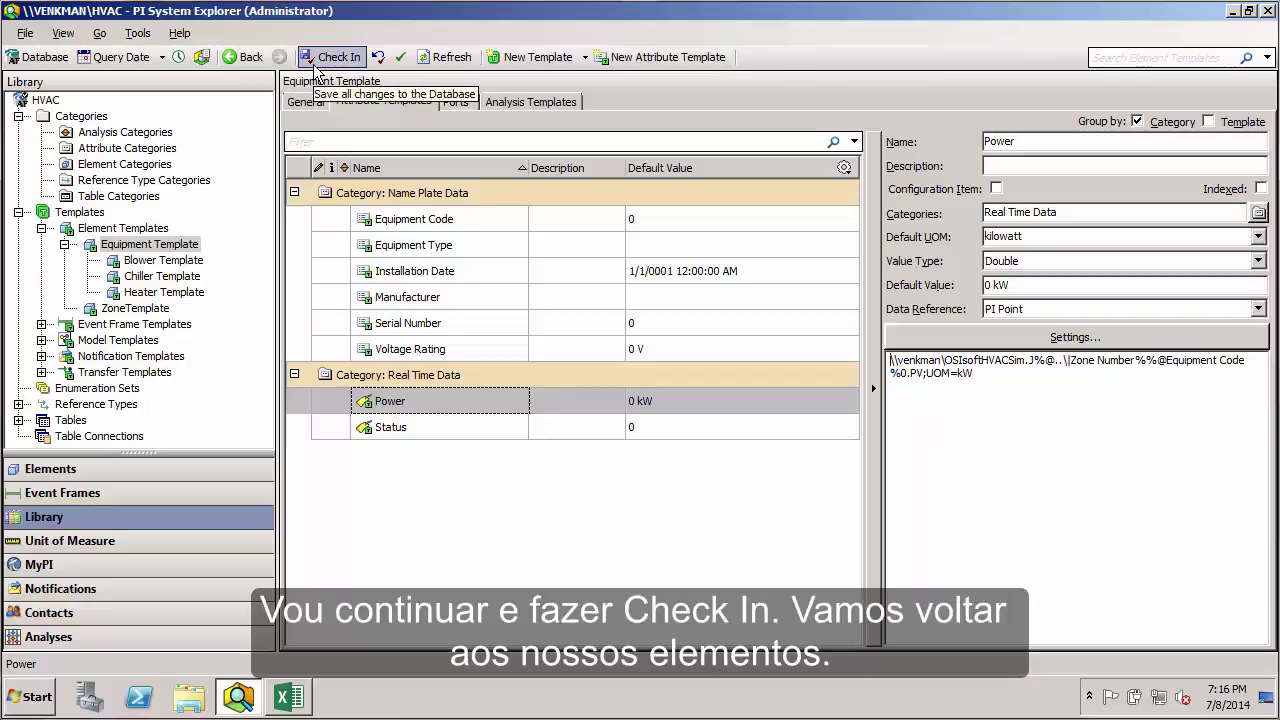
Reset the Power attribute of BLR-01 under Zone1 to its template
{"action": "left_click", "coordinate": [95, 469]}
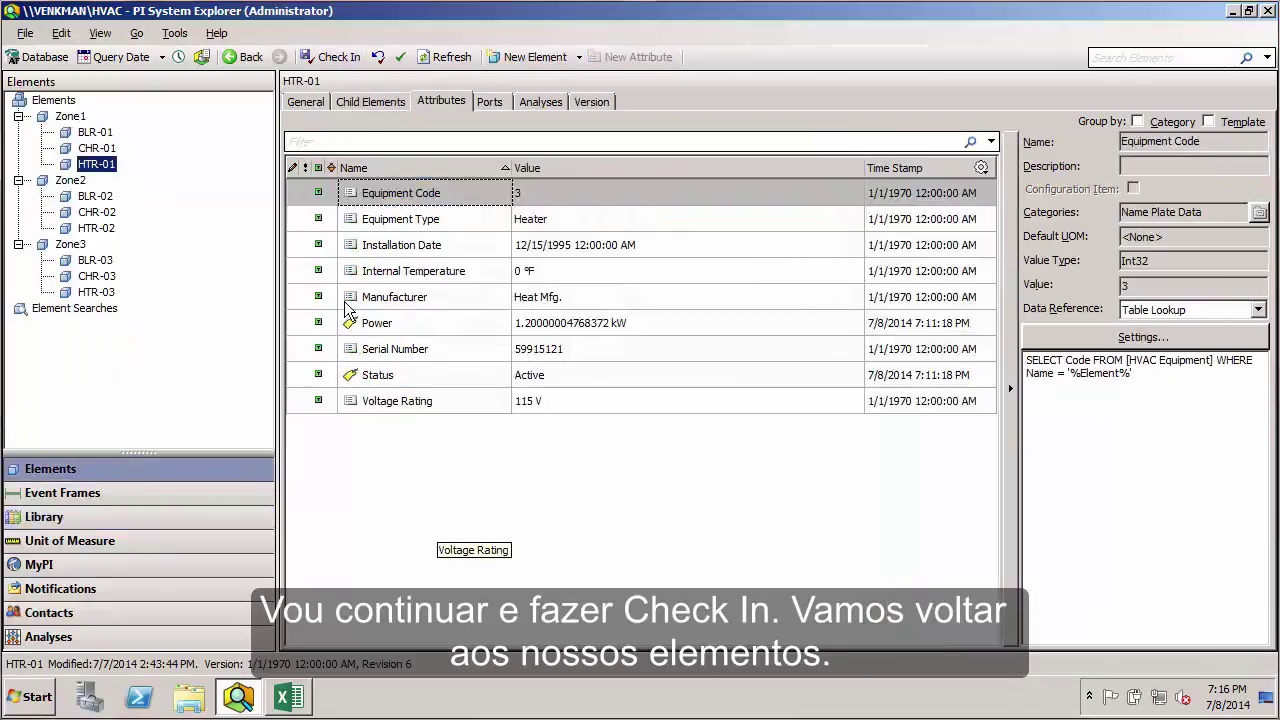
{"action": "left_click", "coordinate": [88, 133]}
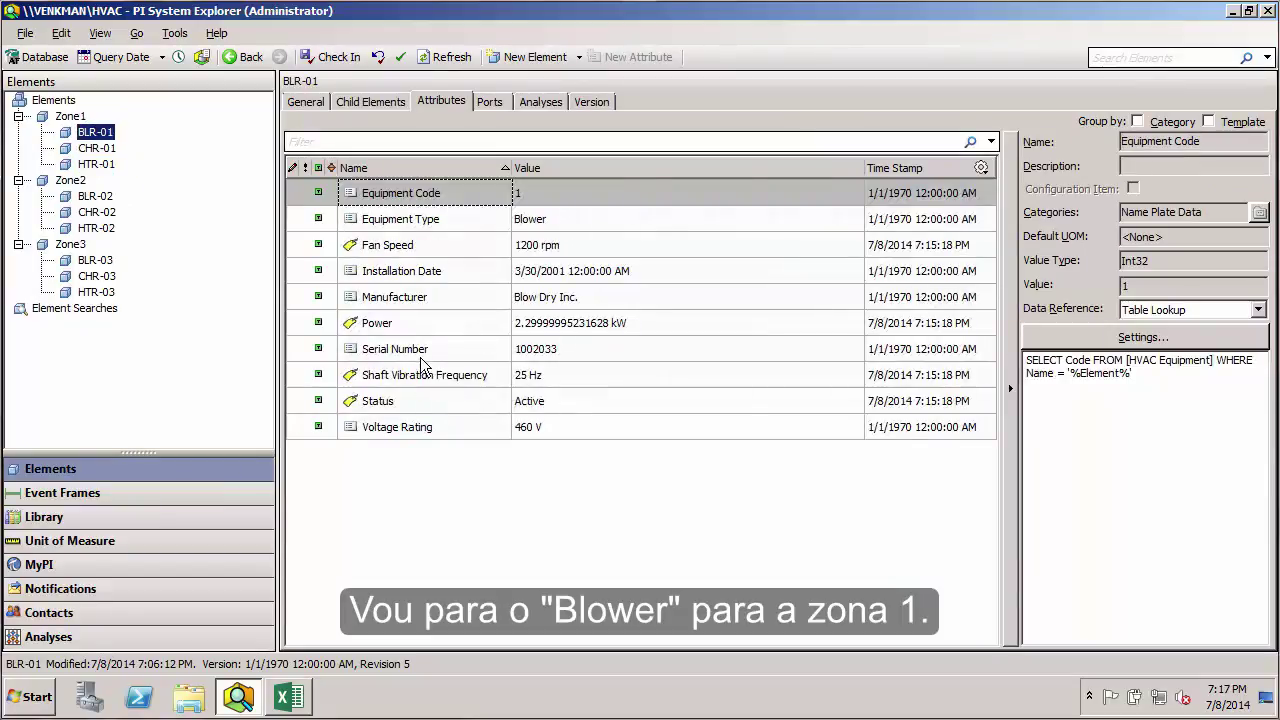
{"action": "right_click", "coordinate": [545, 333]}
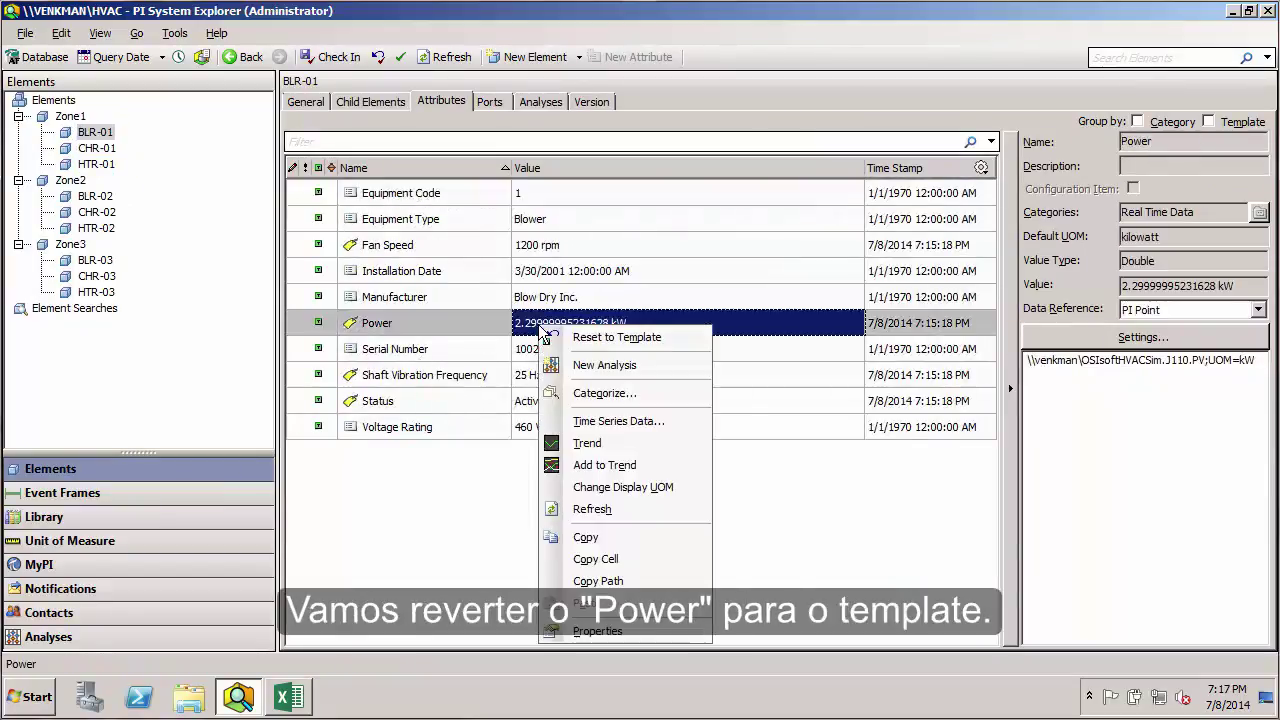
{"action": "left_click", "coordinate": [631, 339]}
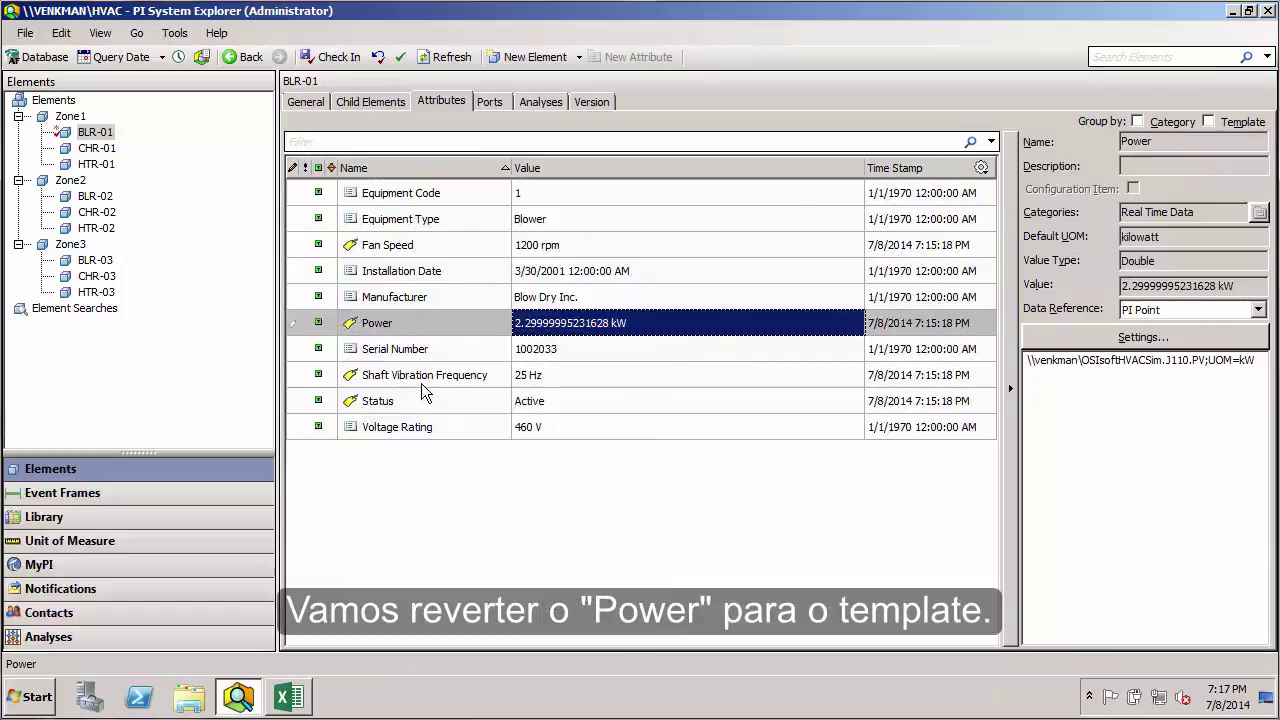
{"action": "mouse_move", "coordinate": [1185, 362]}
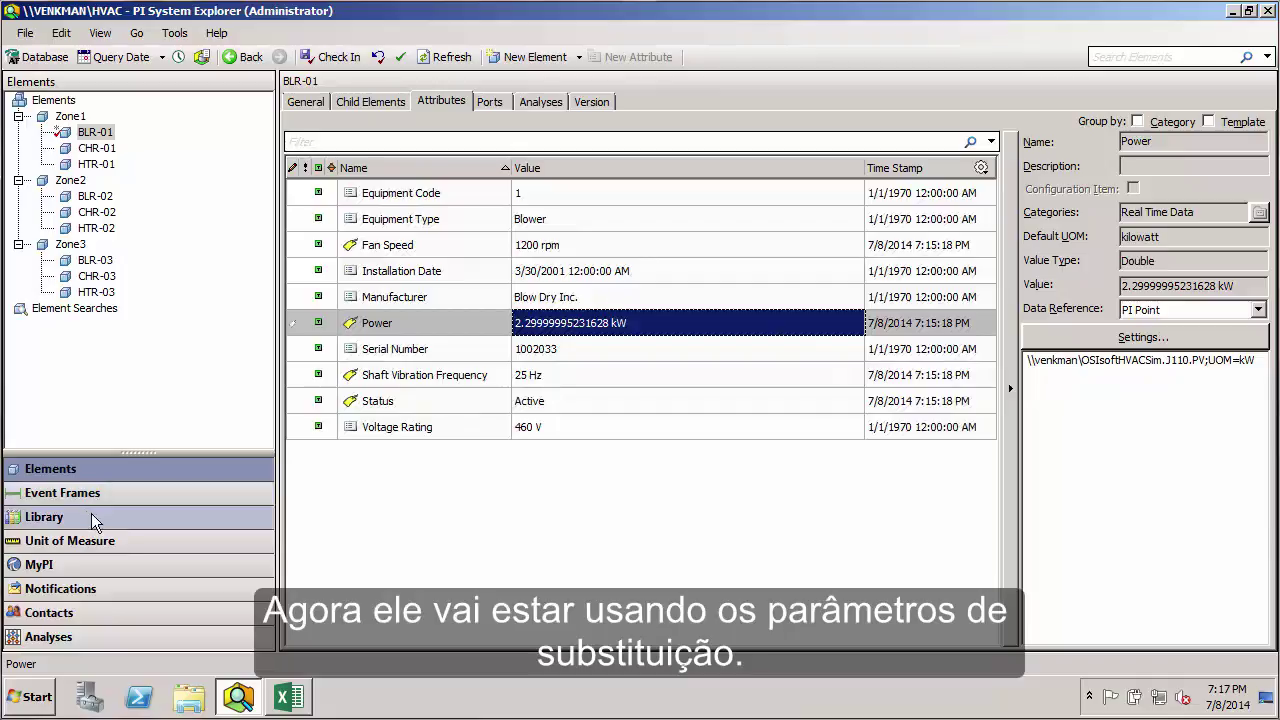
Change the tag ending to .PVa in the Equipment Template's Power reference, check in, and inspect the effect on BLR-01's Power attribute
{"action": "left_click", "coordinate": [60, 517]}
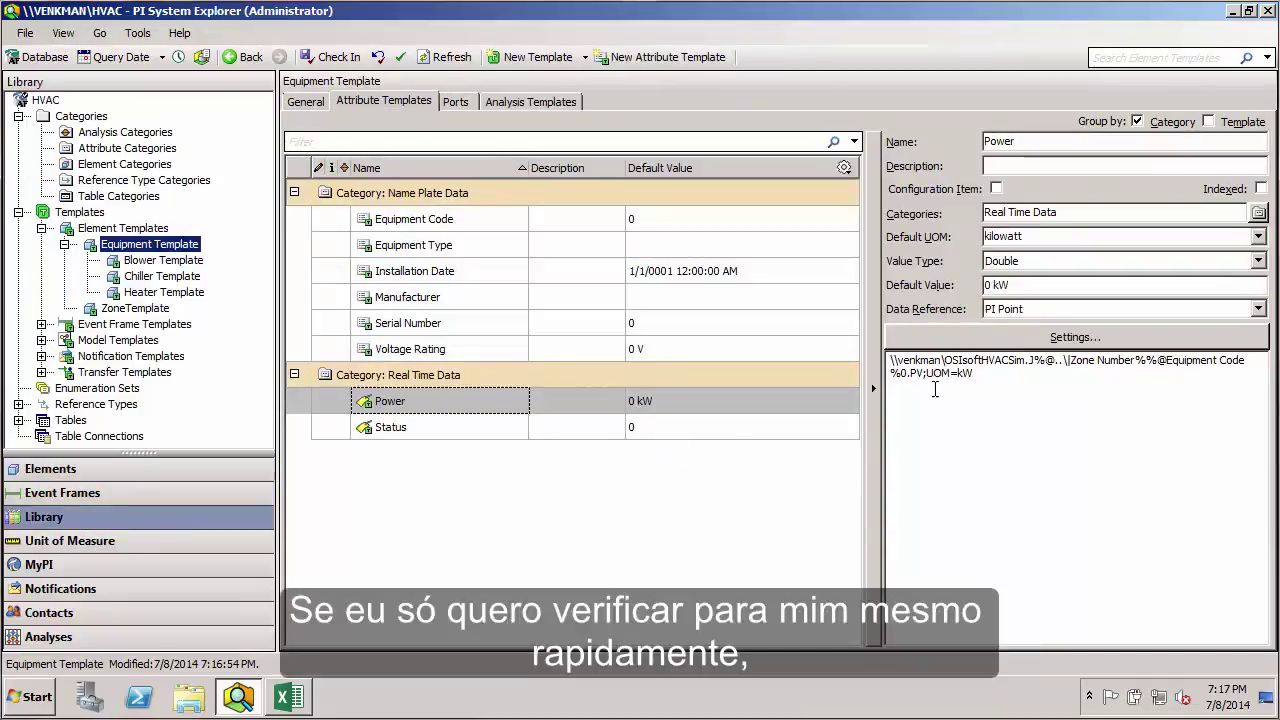
{"action": "left_click", "coordinate": [916, 375]}
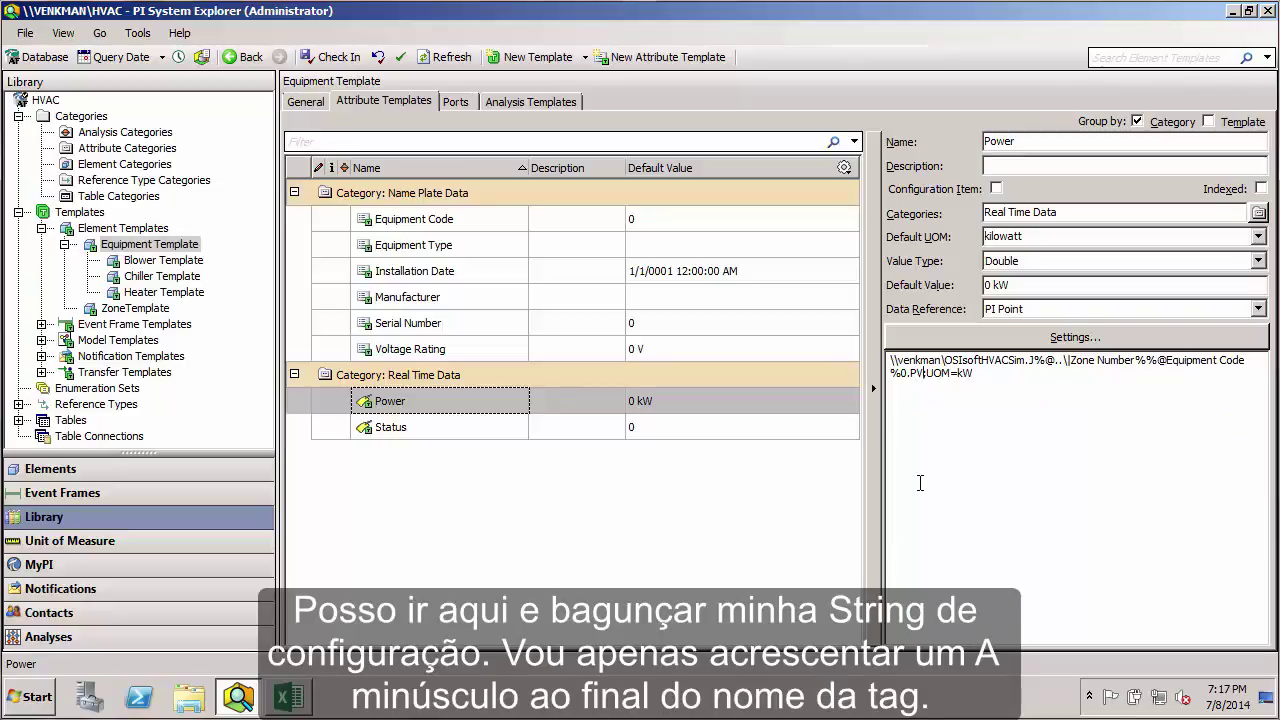
{"action": "type", "text": "a"}
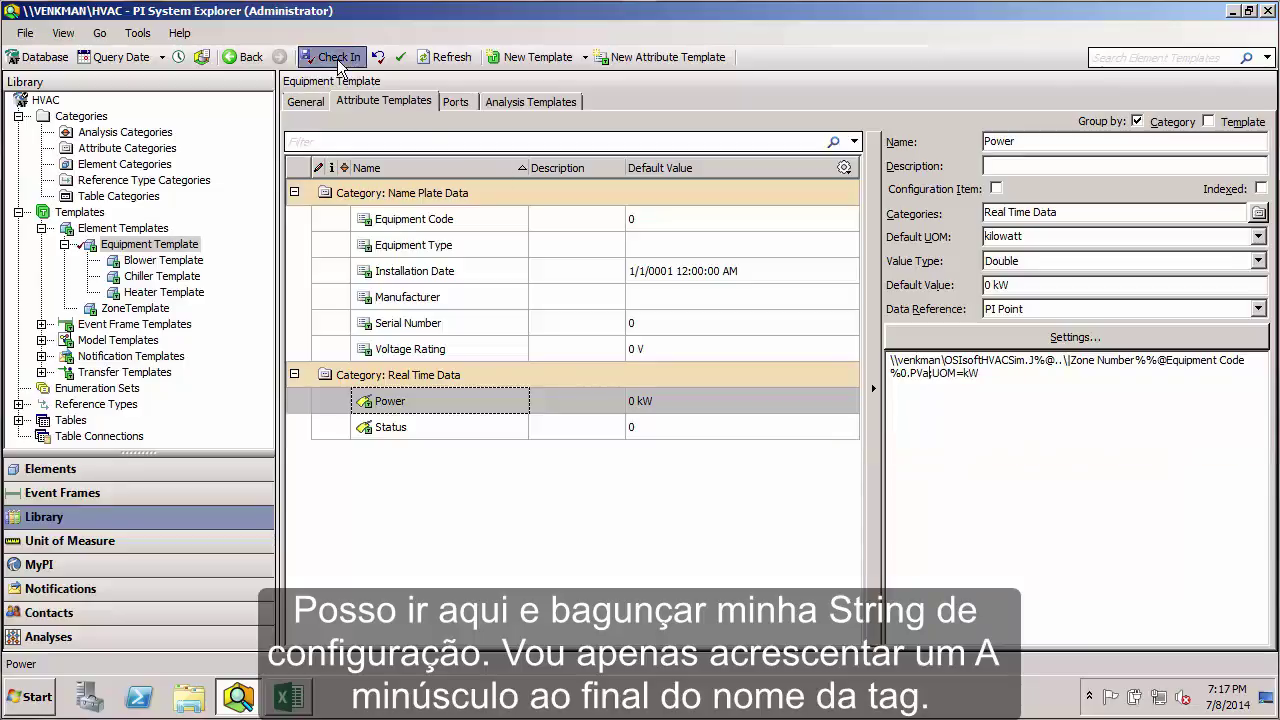
{"action": "left_click", "coordinate": [52, 469]}
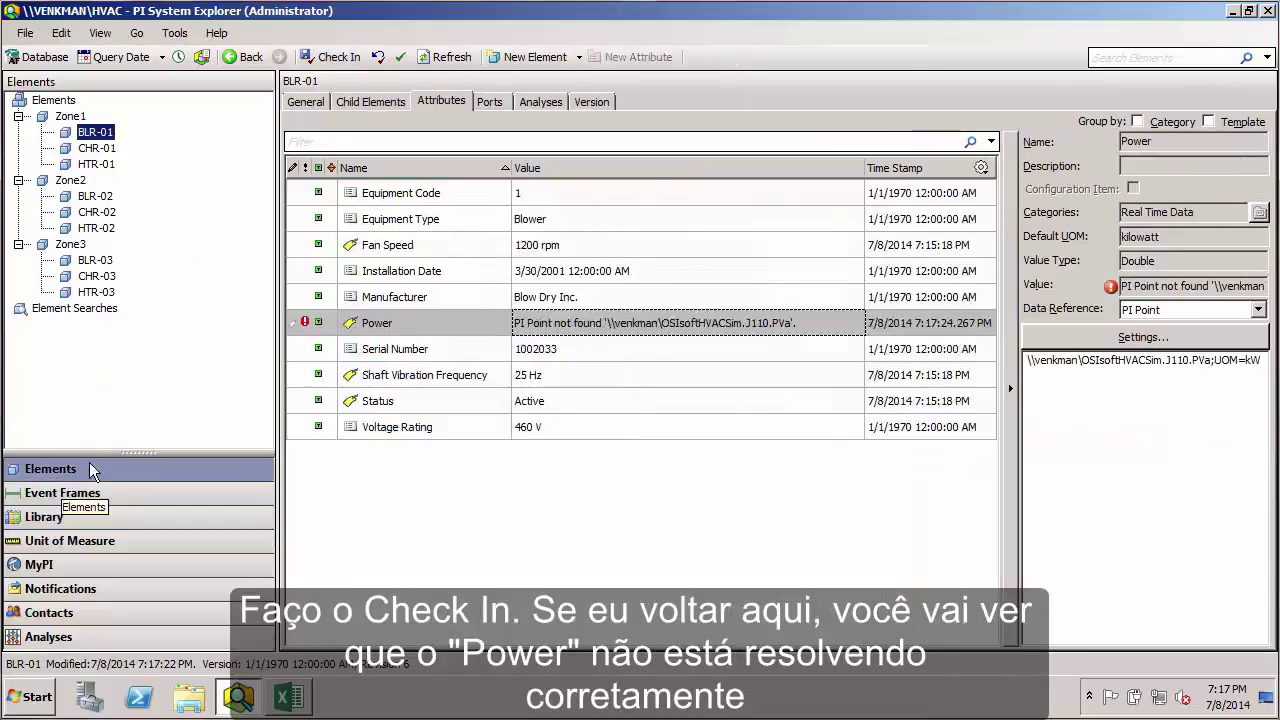
{"action": "left_click", "coordinate": [750, 331]}
{"action": "mouse_move", "coordinate": [803, 326]}
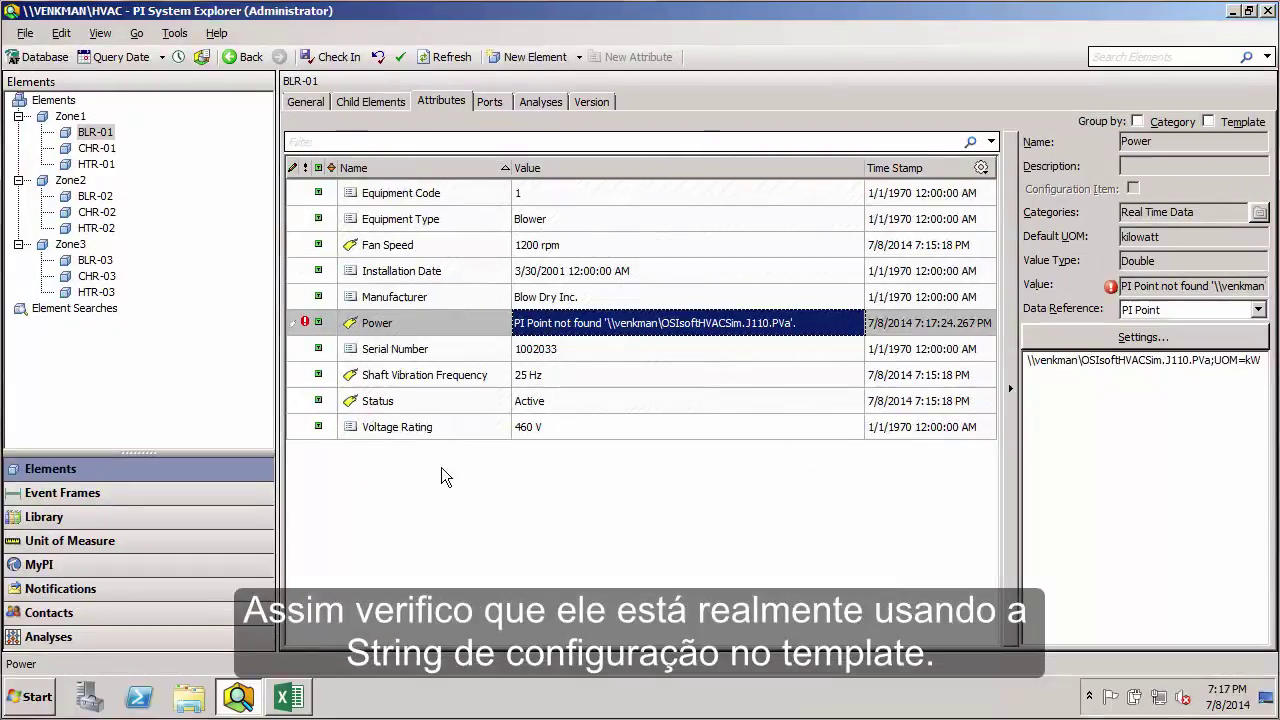
Restore the .PV tag ending in the Equipment Template's Power reference, check in, and recheck the Power attribute of BLR-01
{"action": "left_click", "coordinate": [90, 520]}
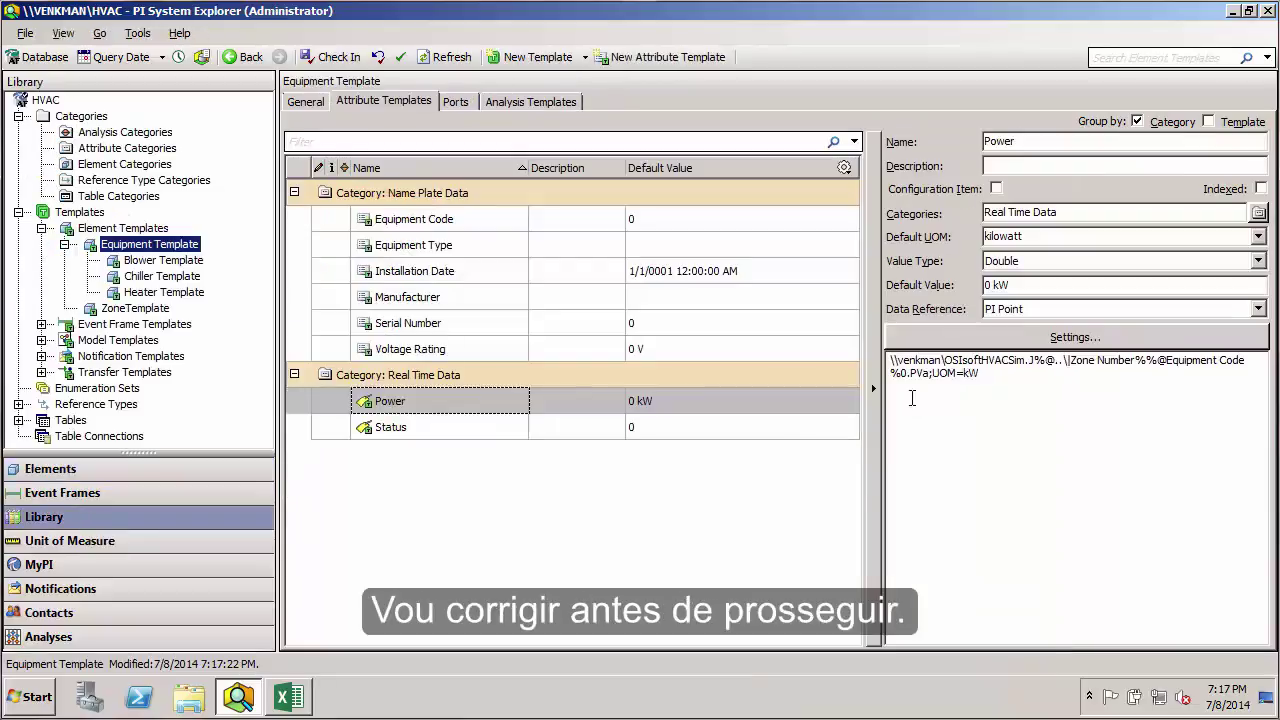
{"action": "key", "text": "BackSpace"}
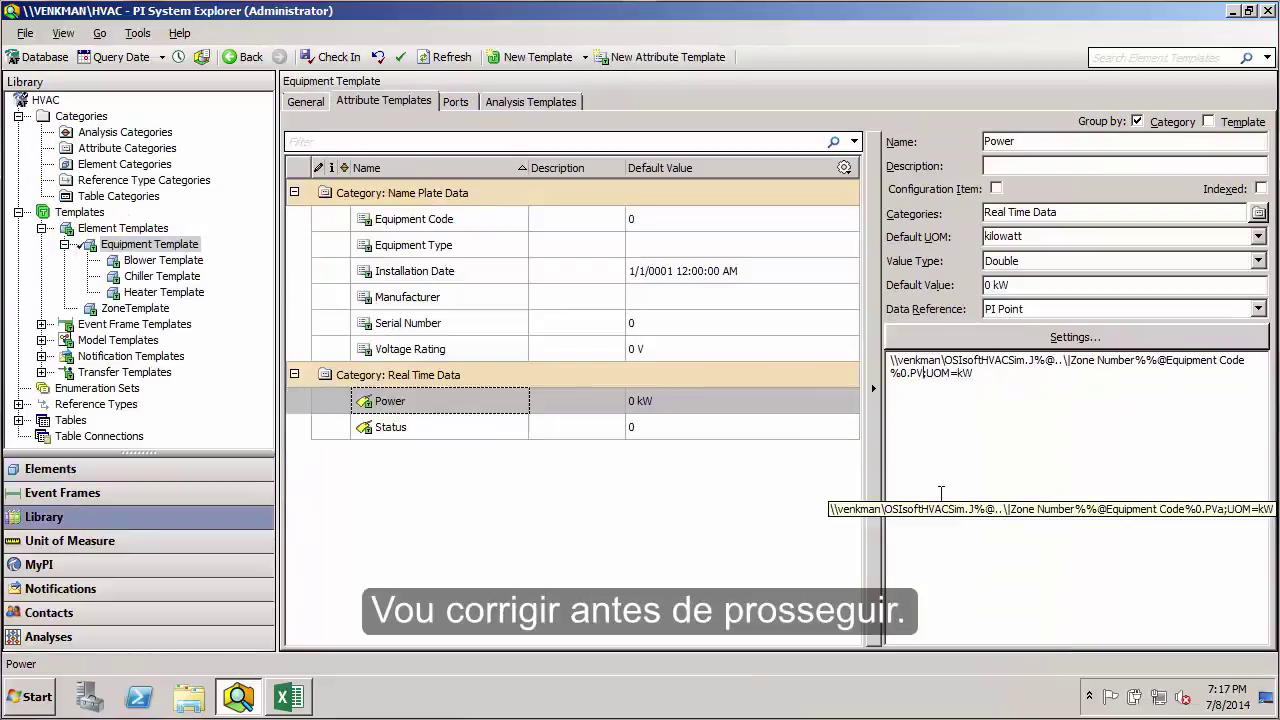
{"action": "left_click", "coordinate": [340, 58]}
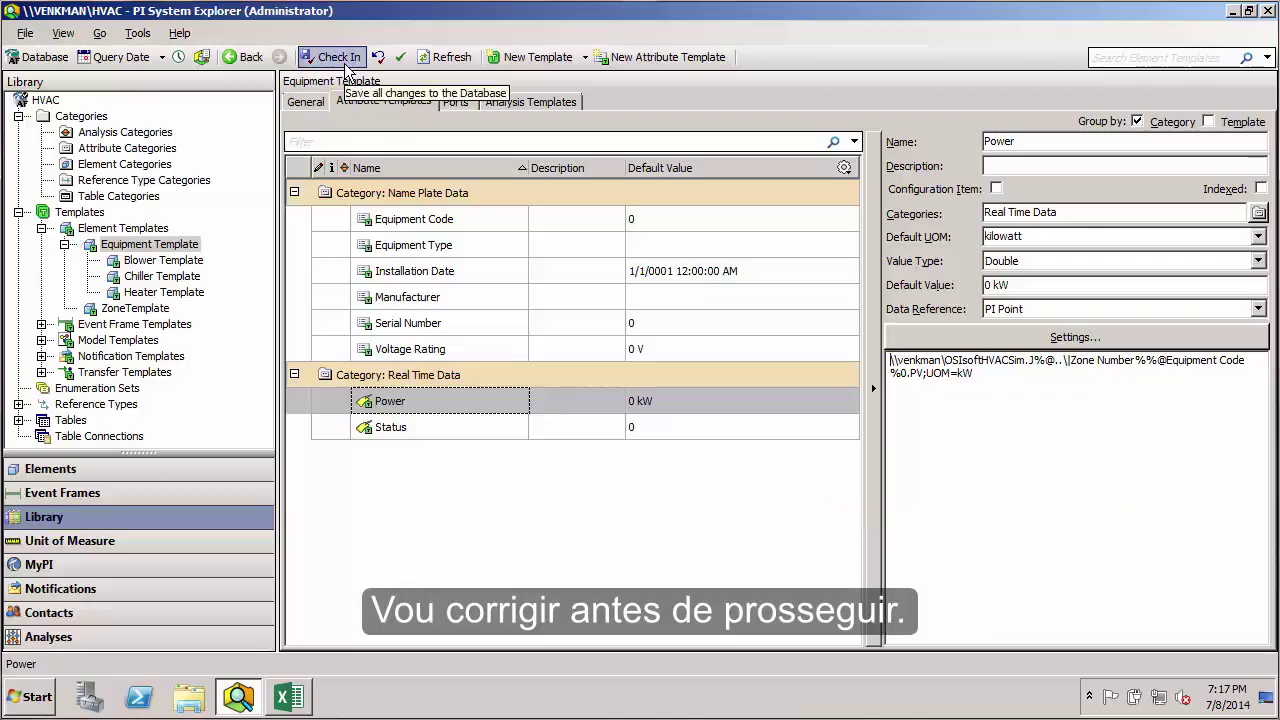
{"action": "left_click", "coordinate": [70, 471]}
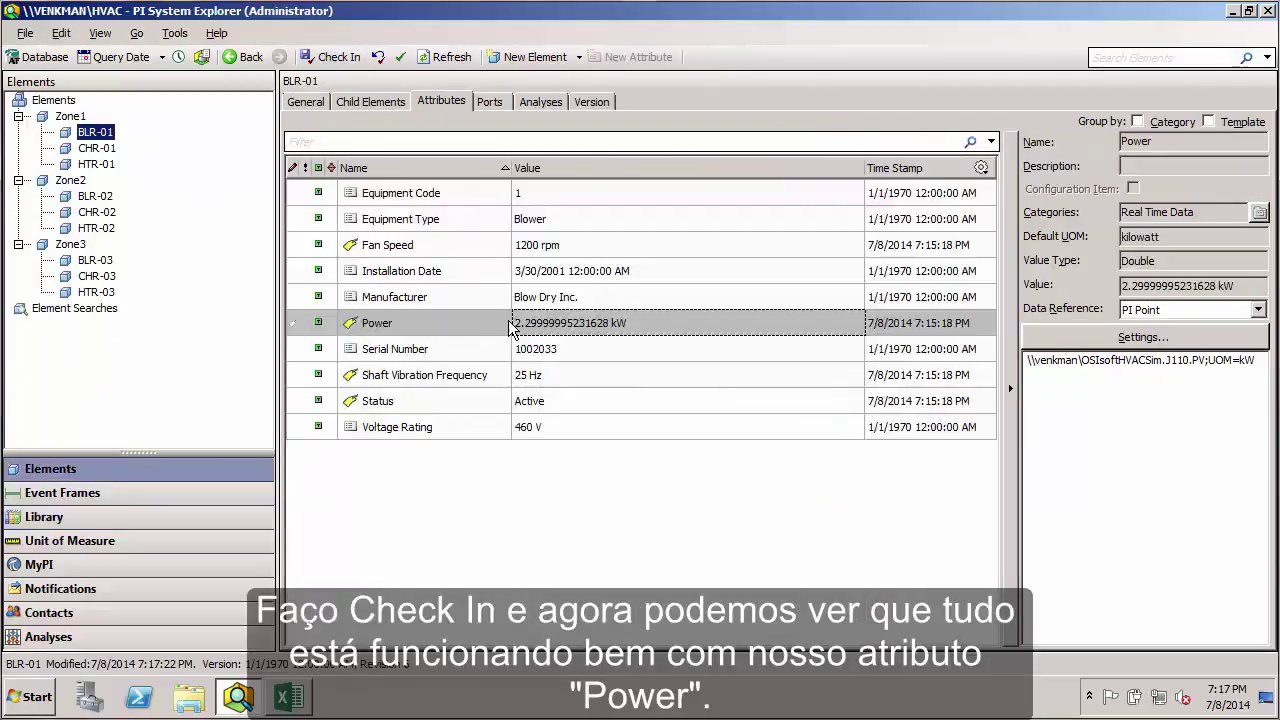
{"action": "left_click", "coordinate": [574, 327]}
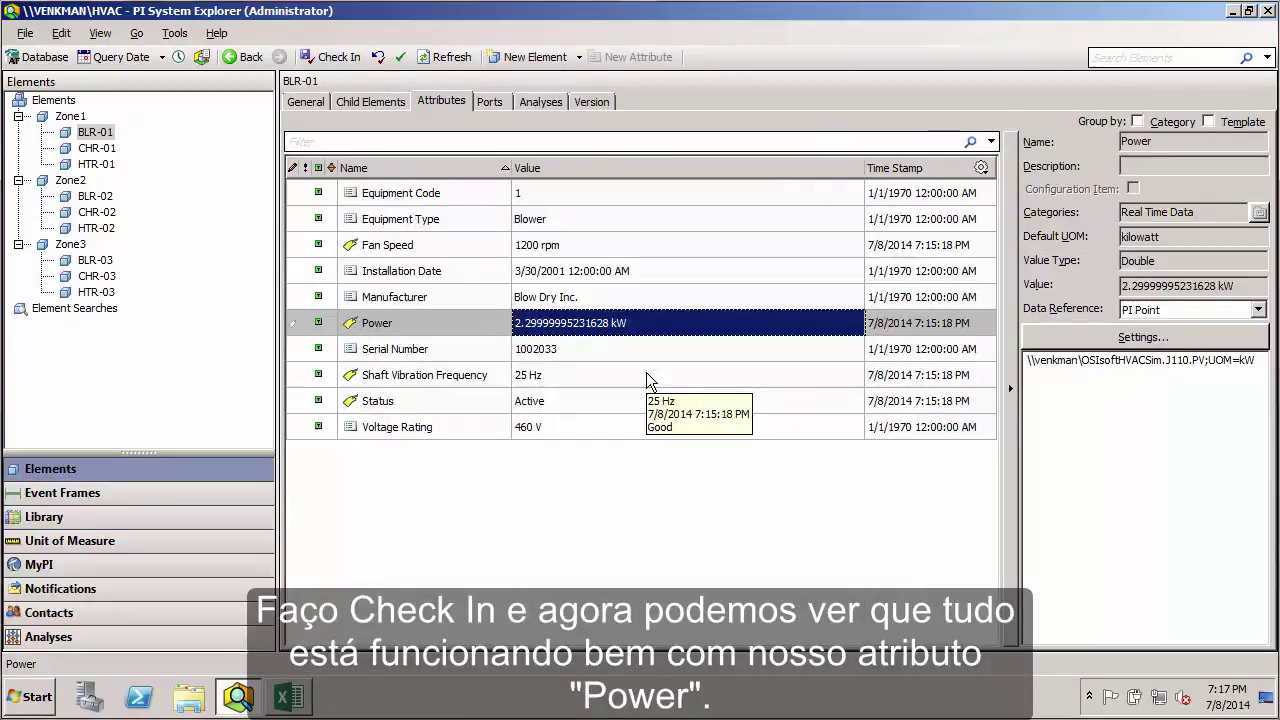